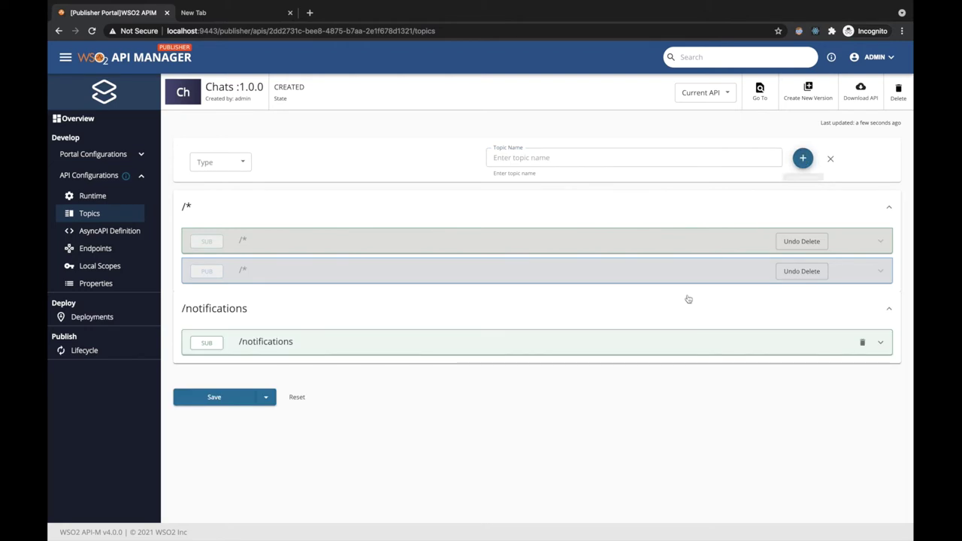
- Set the runtime URL mapping of the /notifications topic to /notifications
click(663, 341)
scroll(663, 341, down, 3)
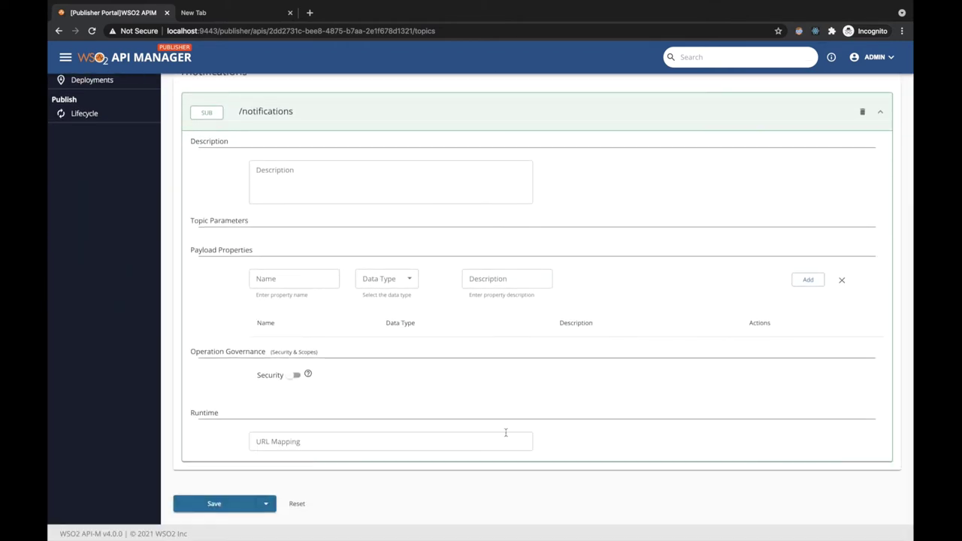
click(471, 446)
text(/notifications)
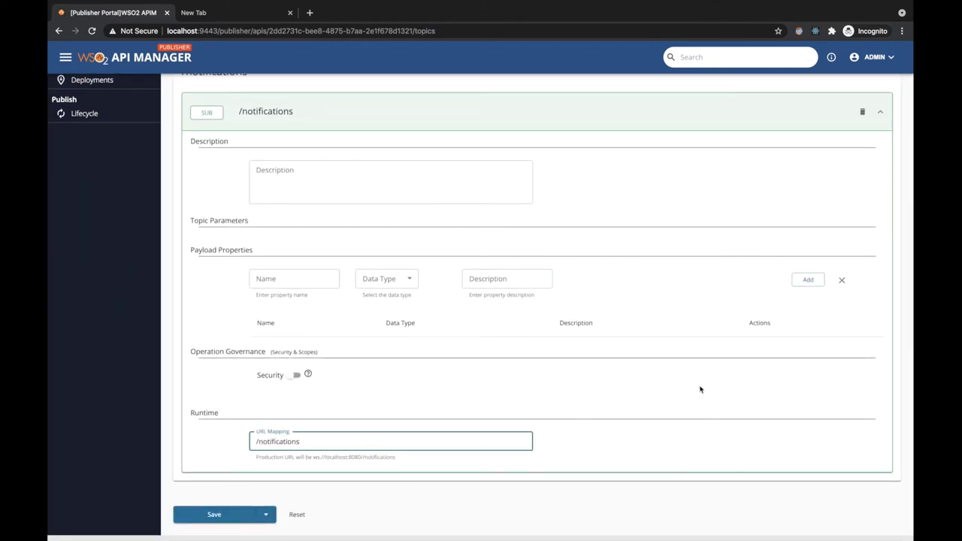
scroll(698, 388, up, 4)
click(691, 257)
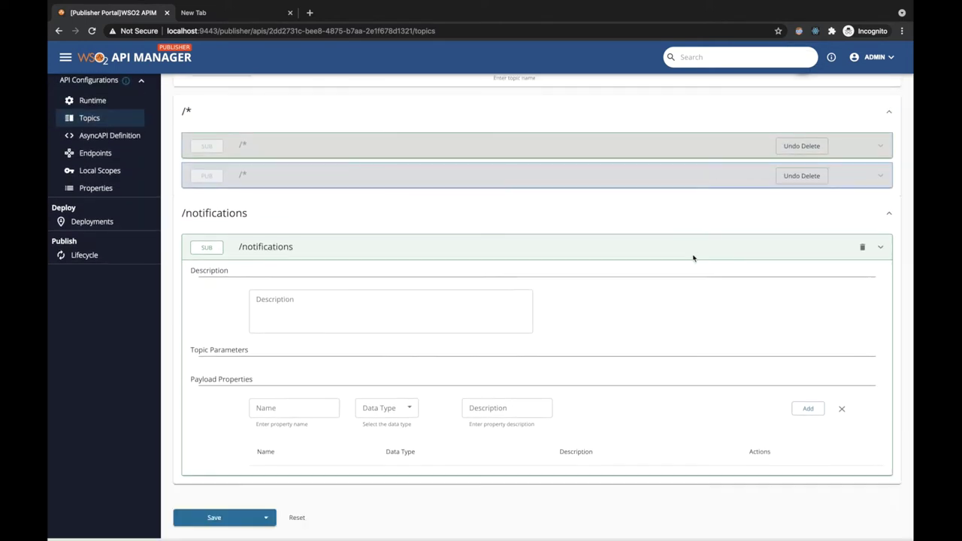
- Add a SUB topic named /rooms/{roomID} to the API
click(248, 166)
click(248, 206)
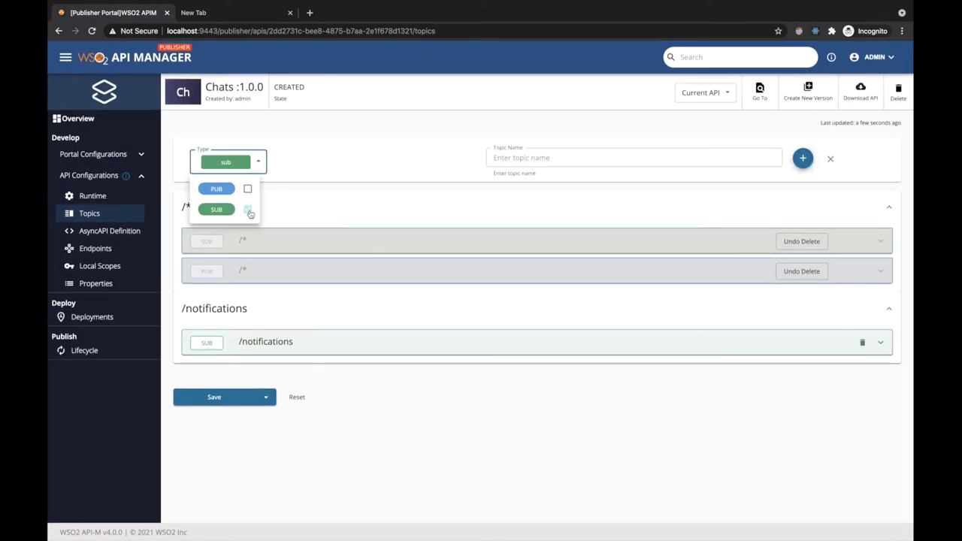
click(541, 158)
click(538, 159)
text(/r)
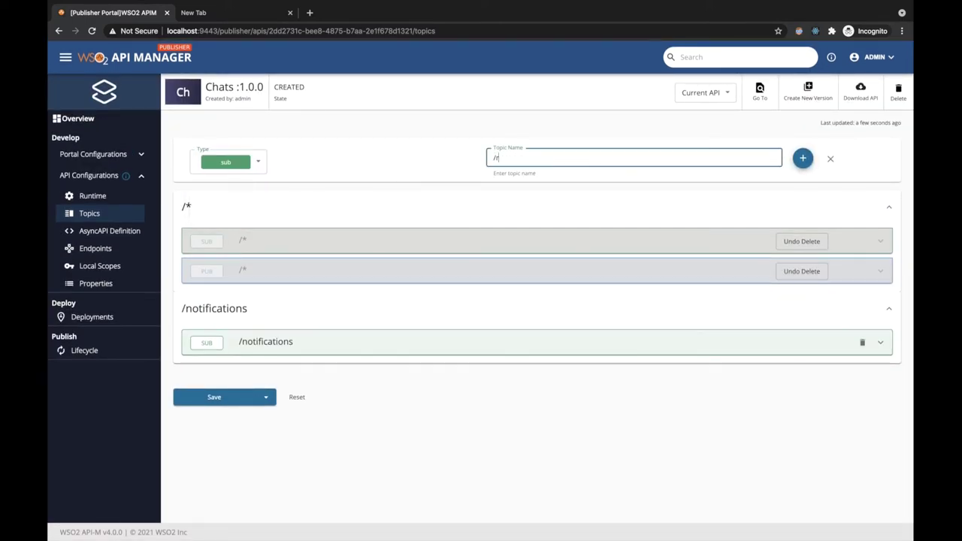
text(ooms/{roomm)
text(D})
click(802, 158)
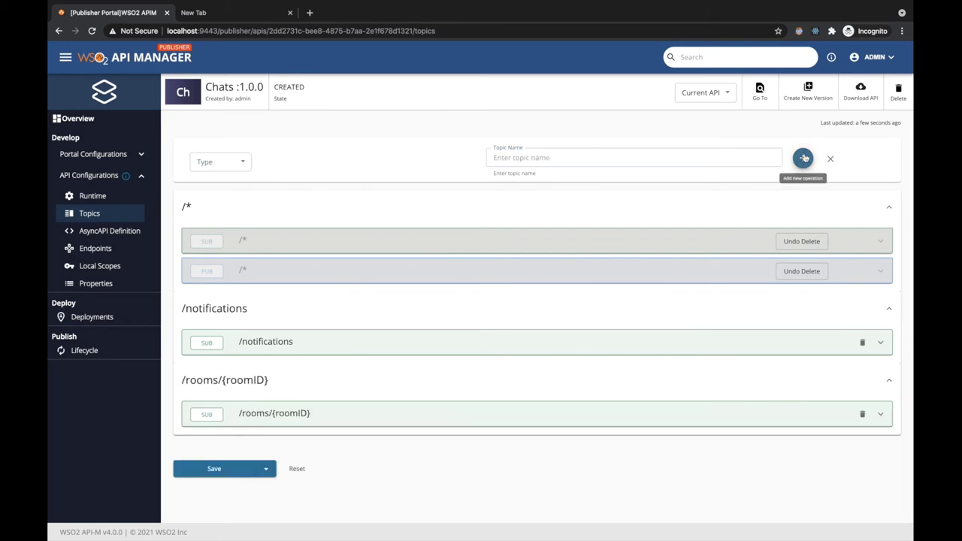
- Set the runtime URL mapping of the /rooms/{roomID} topic to /rooms?room={uri.var.roomID}
click(518, 413)
scroll(518, 414, down, 5)
click(391, 511)
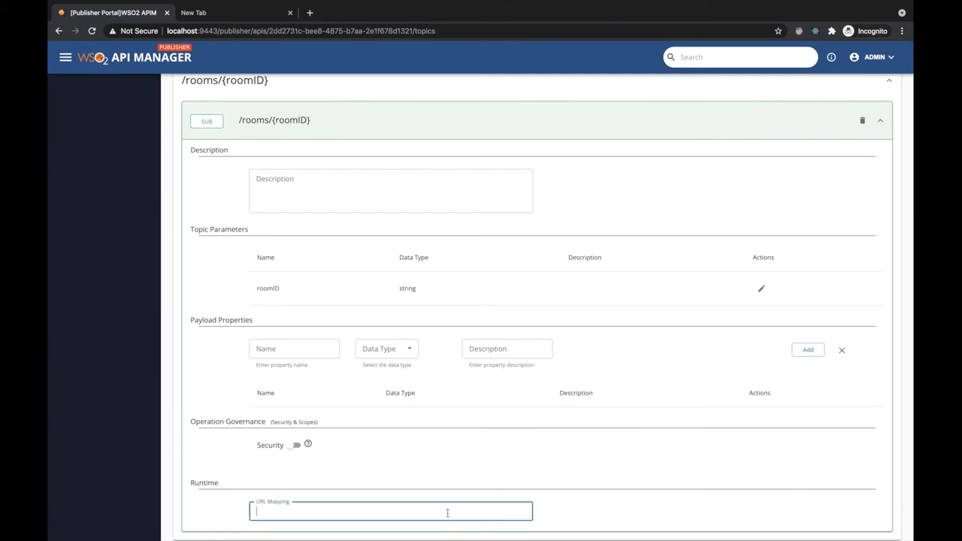
text(/rooms?room=)
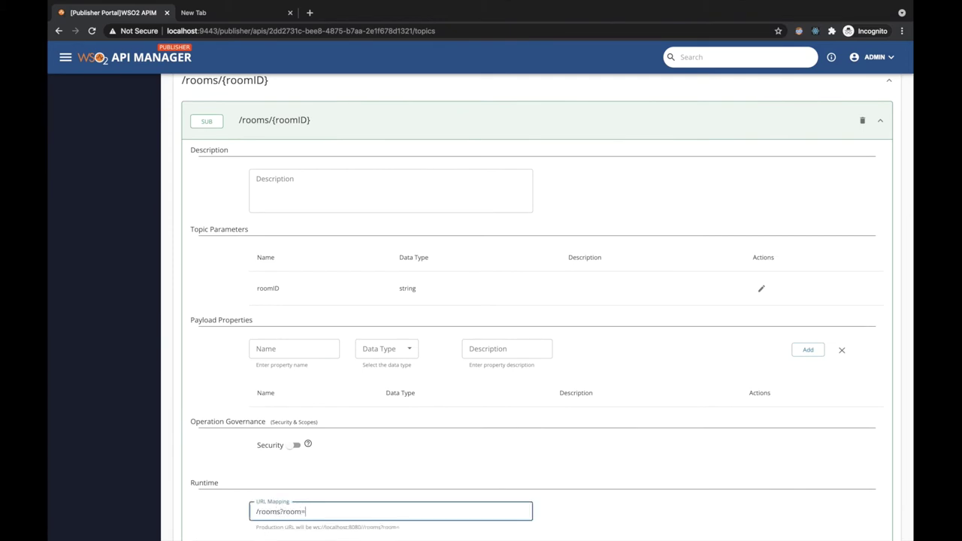
text({uri.var.roomID)
scroll(543, 308, down, 2)
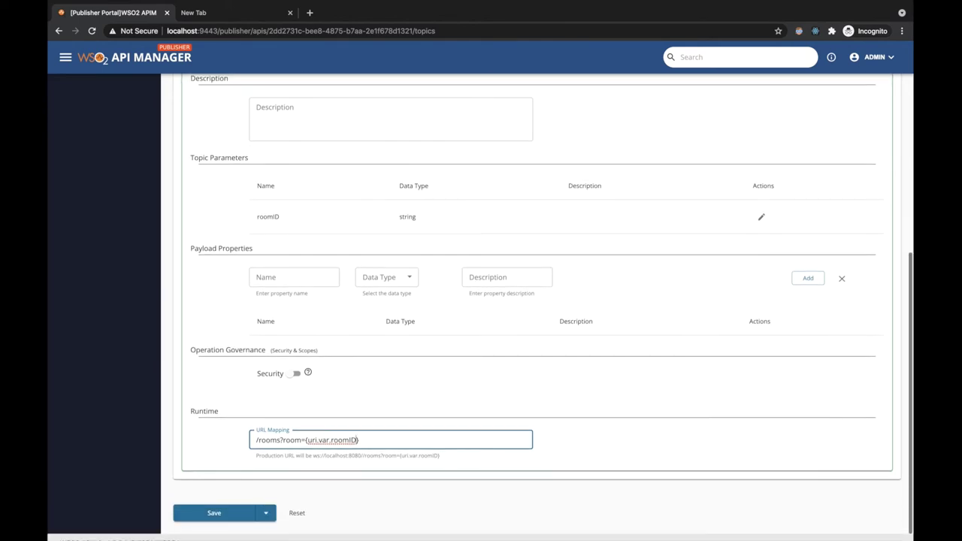
scroll(543, 308, up, 3)
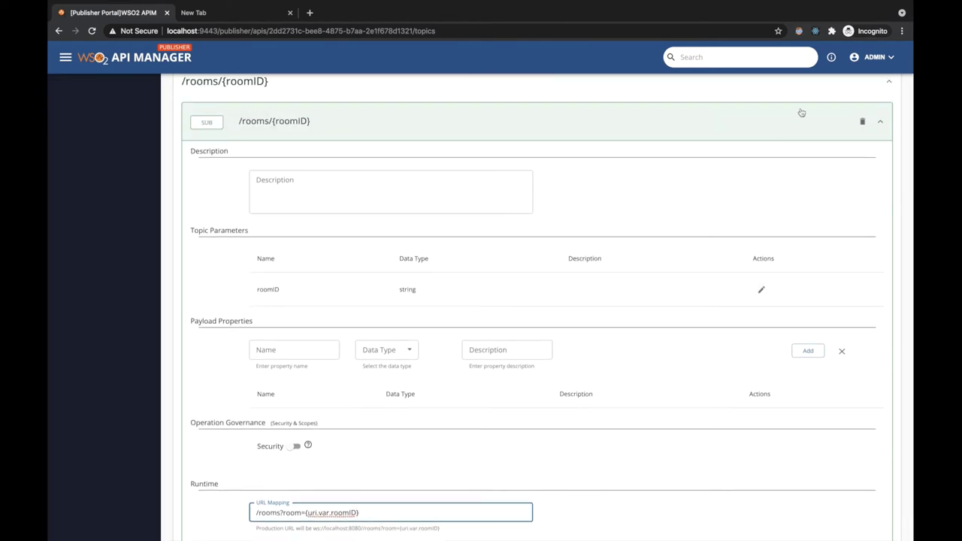
click(801, 114)
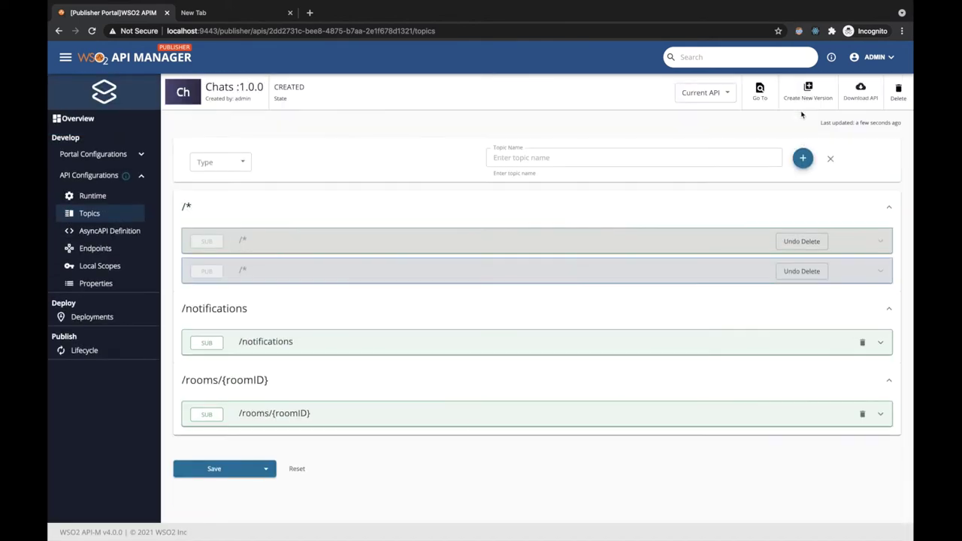
- Add a SUB topic named /support to the API
click(233, 166)
click(217, 206)
click(580, 157)
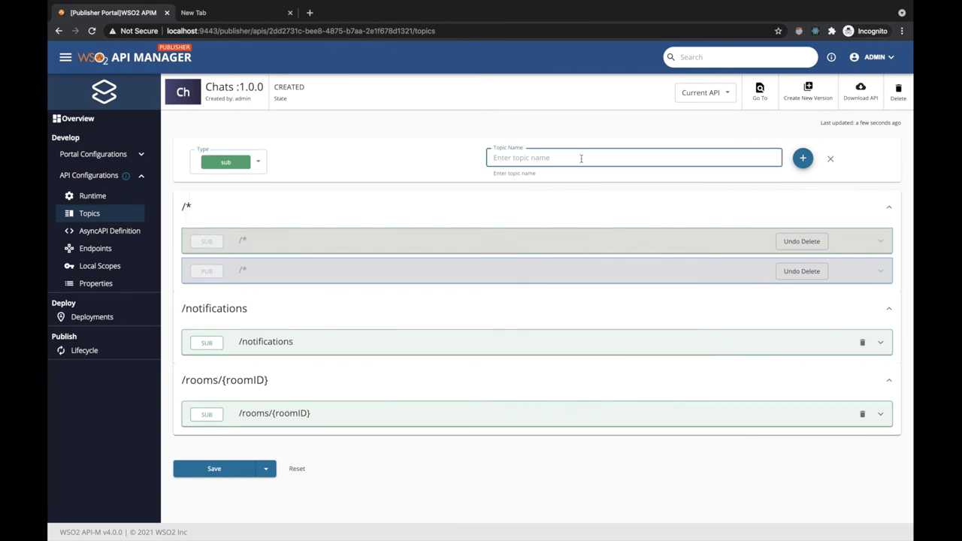
text(/support)
click(803, 158)
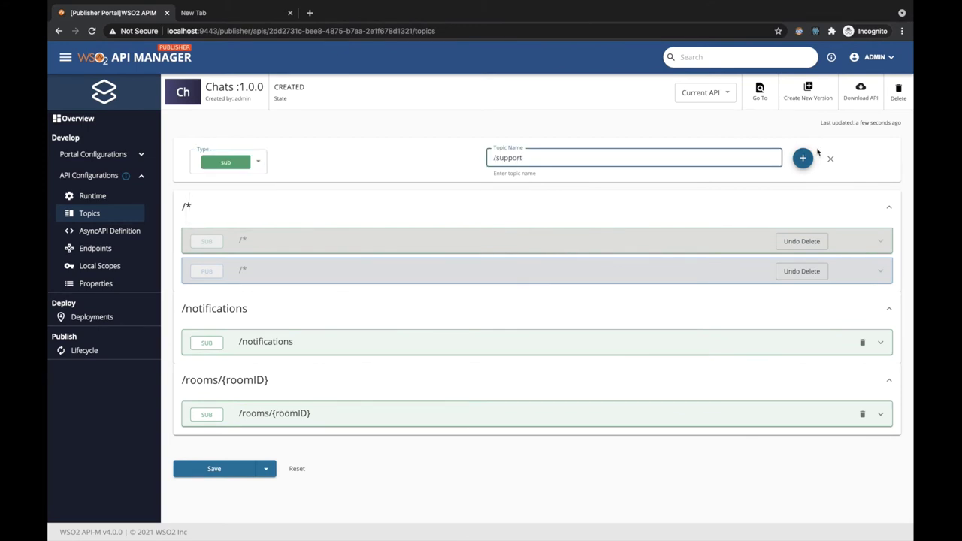
- Set the runtime URL mapping of the /support topic to /support and save the API's topics
click(576, 486)
scroll(576, 484, down, 5)
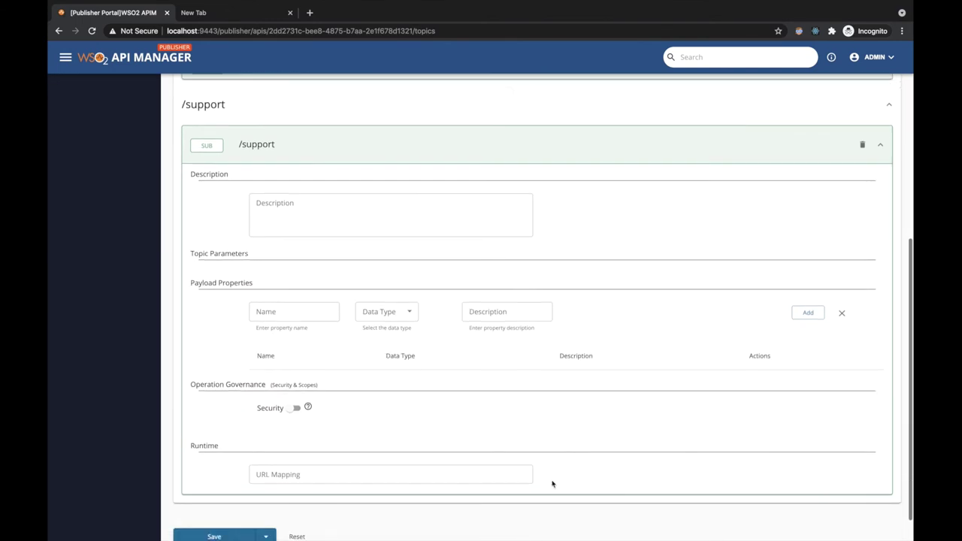
click(508, 474)
text(/support)
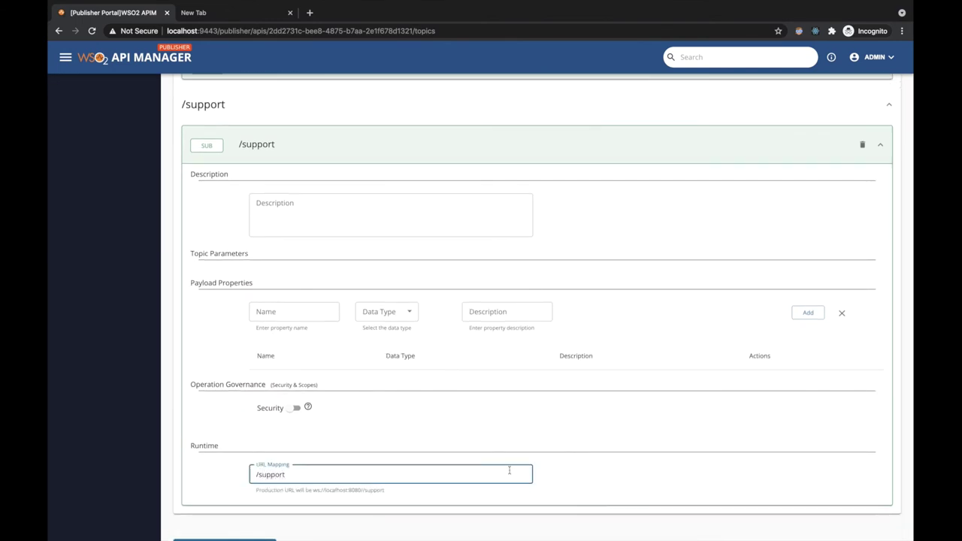
scroll(632, 164, down, 1)
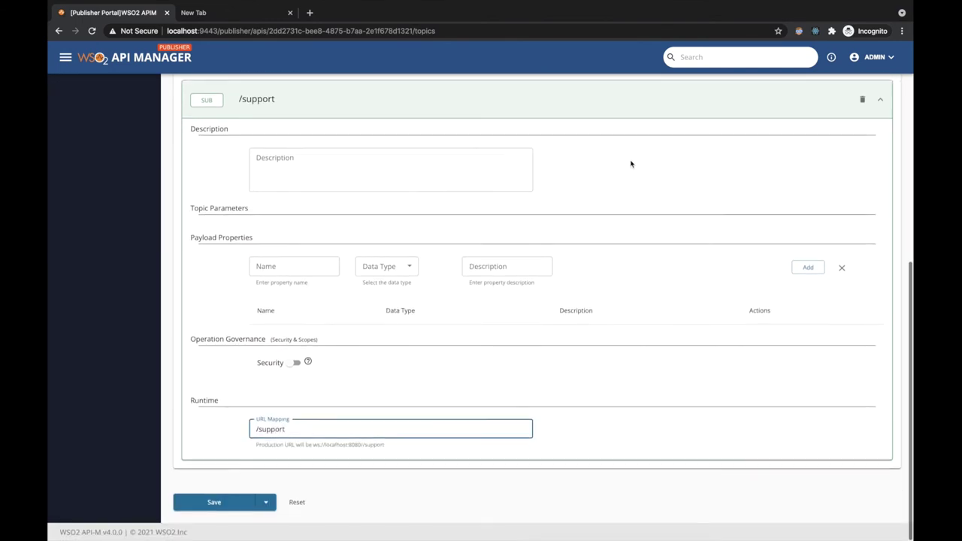
click(225, 500)
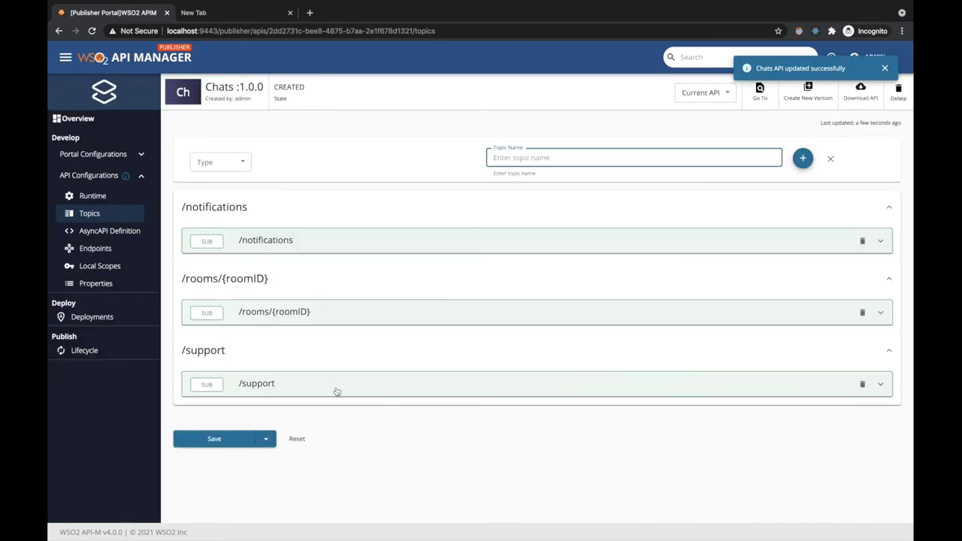
- Enable security in the /support topic's operation governance and open the form for creating a new scope
click(337, 391)
scroll(337, 390, down, 5)
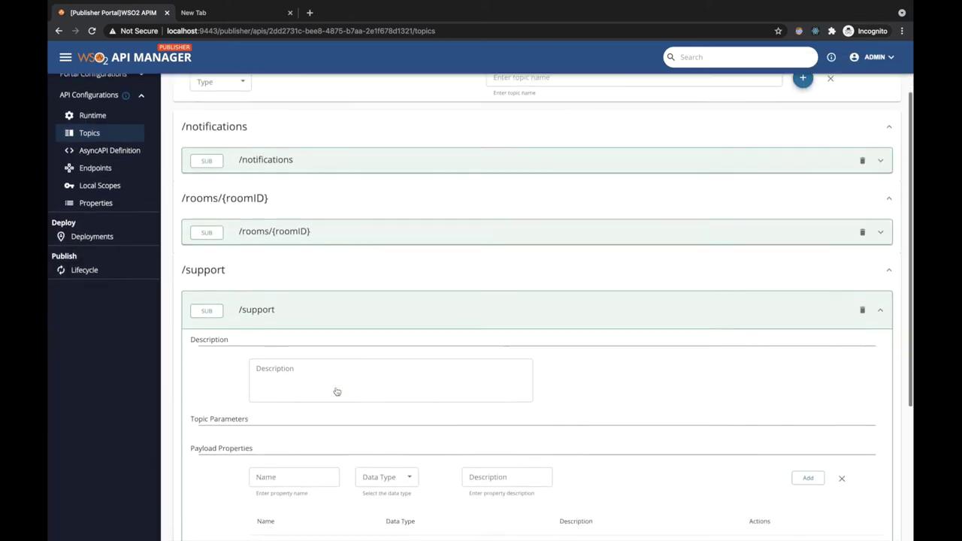
scroll(337, 391, down, 2)
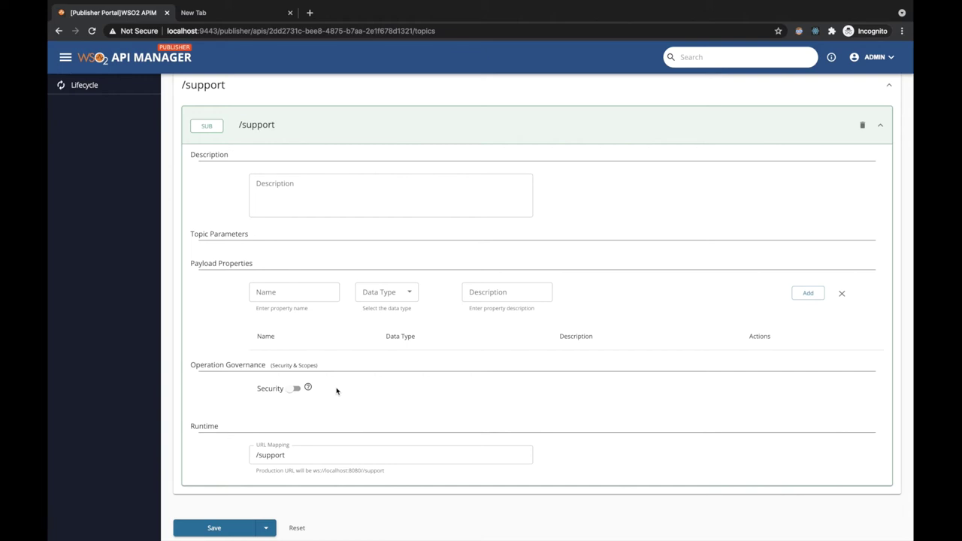
click(296, 389)
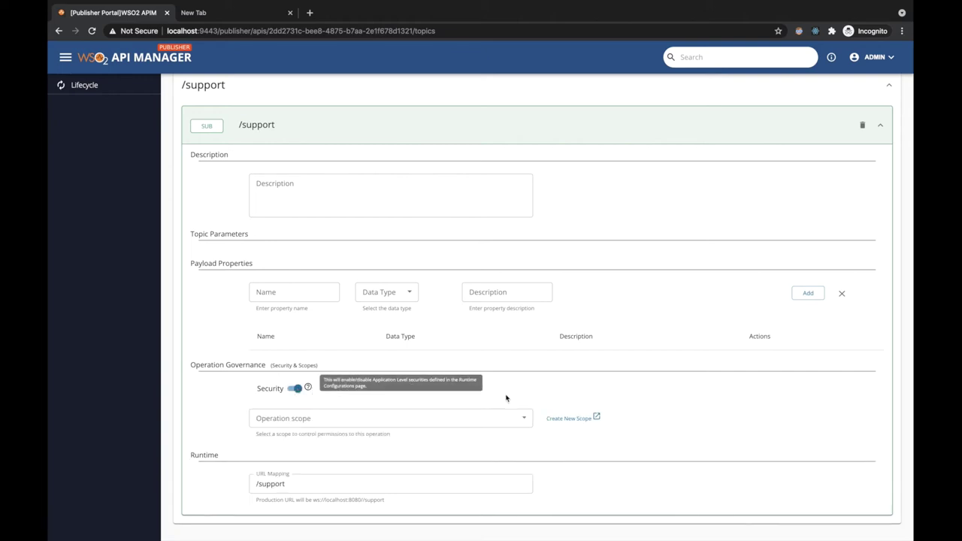
click(554, 418)
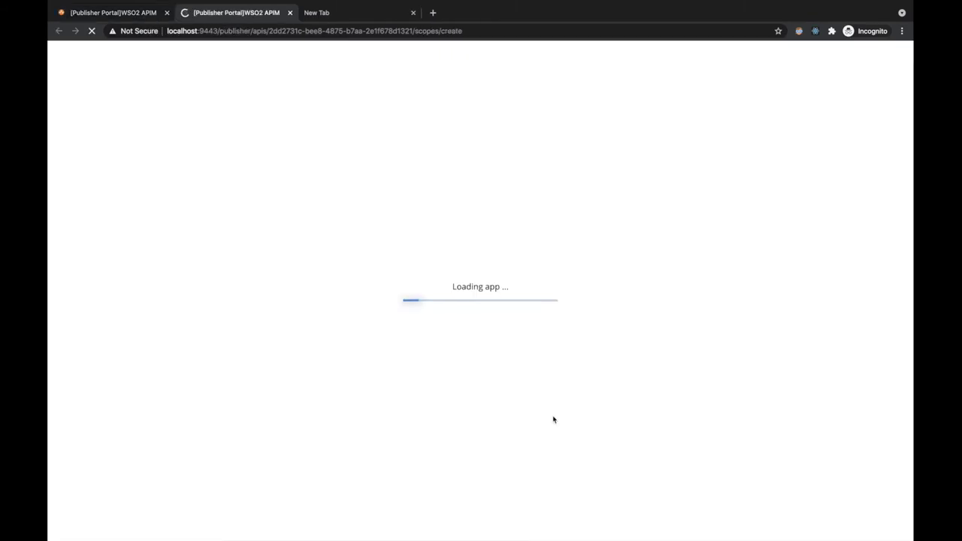
- Create and save a scope named support with the display name support_subscriber and the role support_subscriber
click(481, 239)
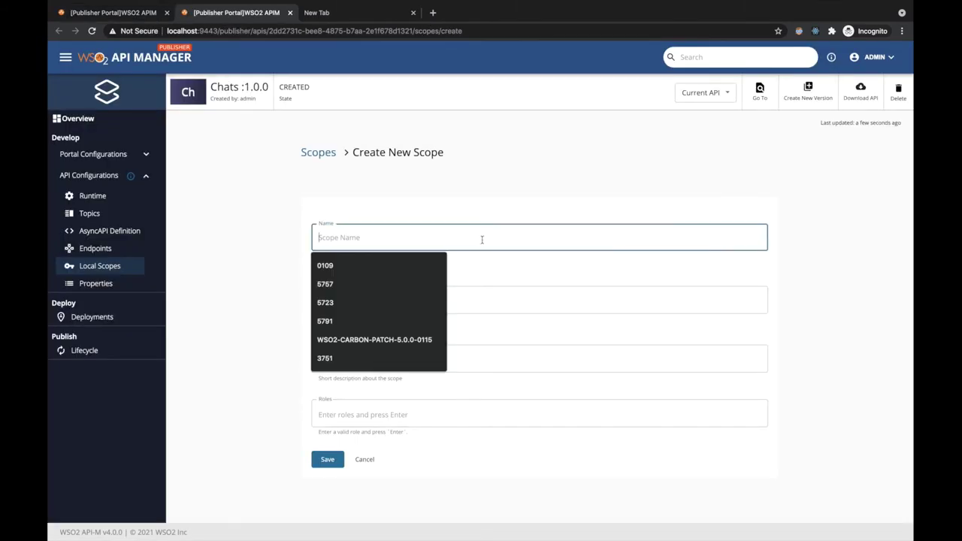
text(support)
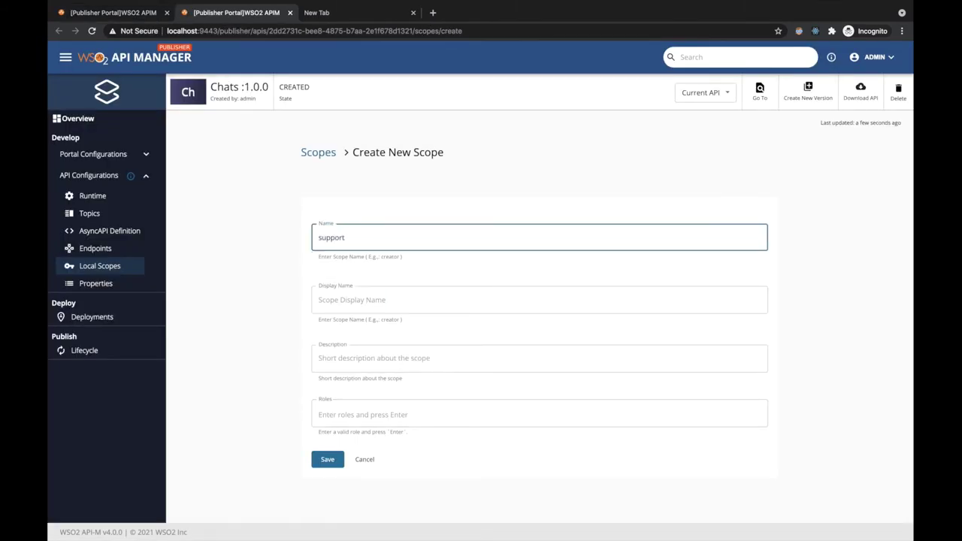
click(503, 300)
text(support_subscrib)
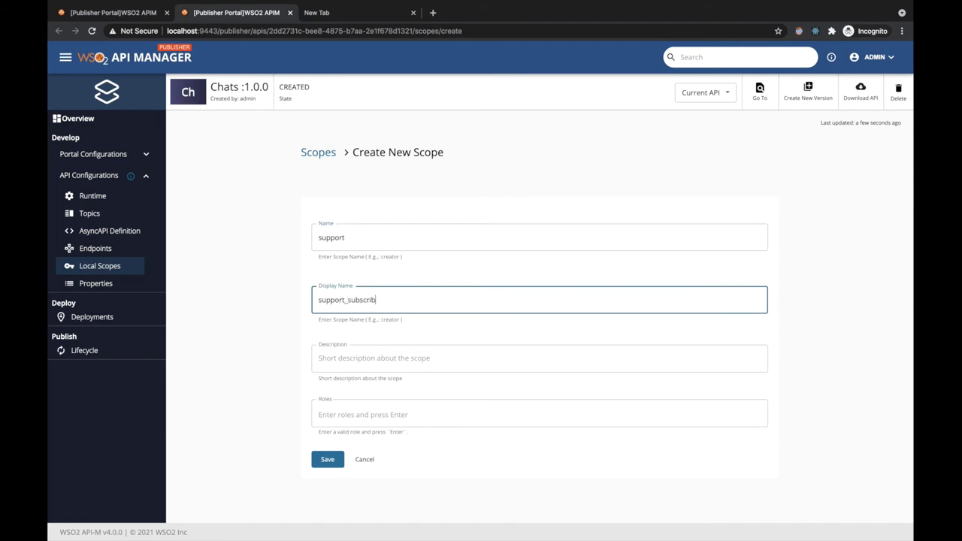
text(er)
click(486, 407)
text(sup)
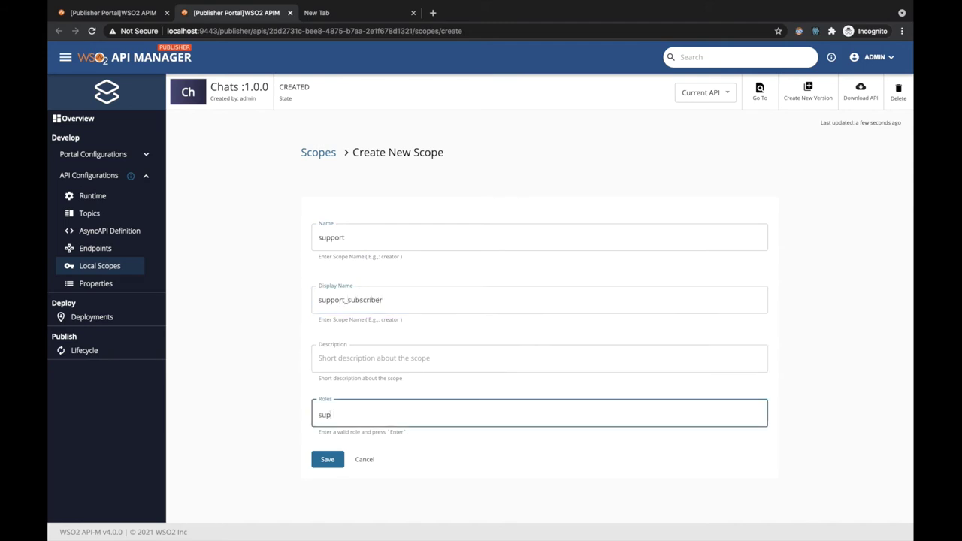
text(port_subscriber)
key(Return)
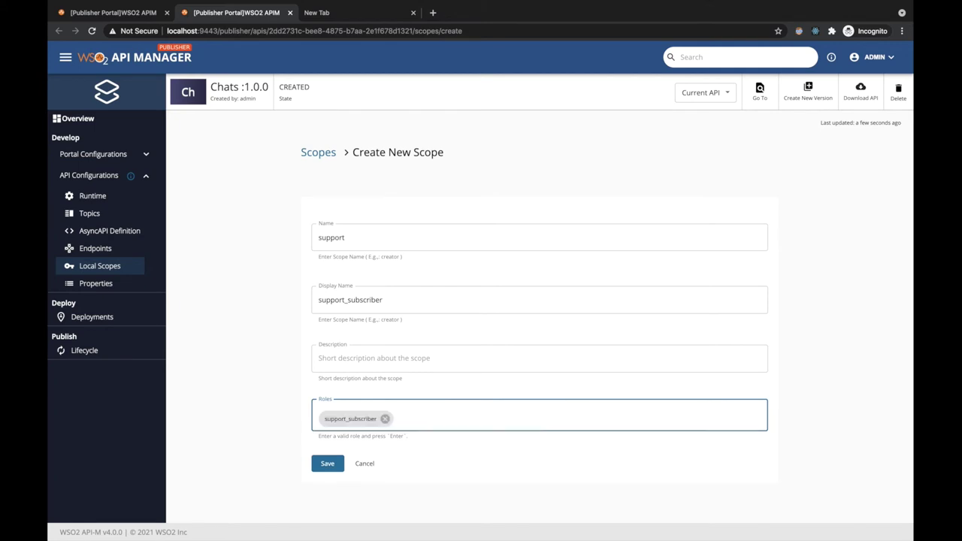
click(338, 465)
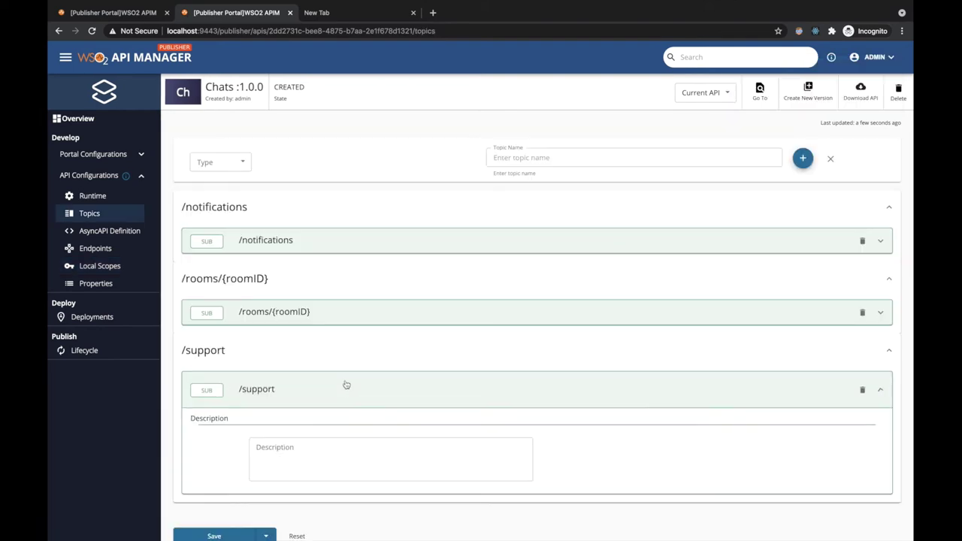
- Enable security on the /support topic and assign it the support_subscriber operation scope
scroll(343, 384, down, 5)
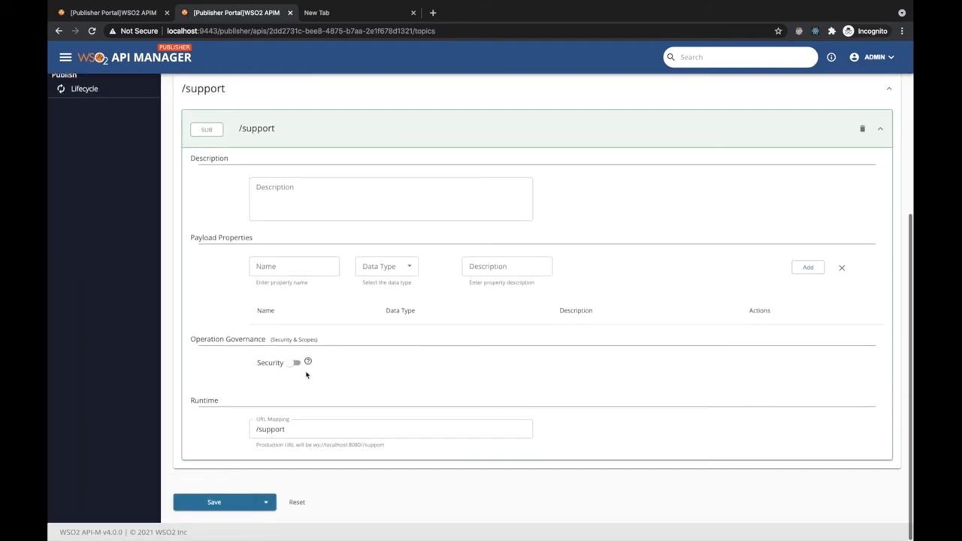
click(295, 363)
click(320, 398)
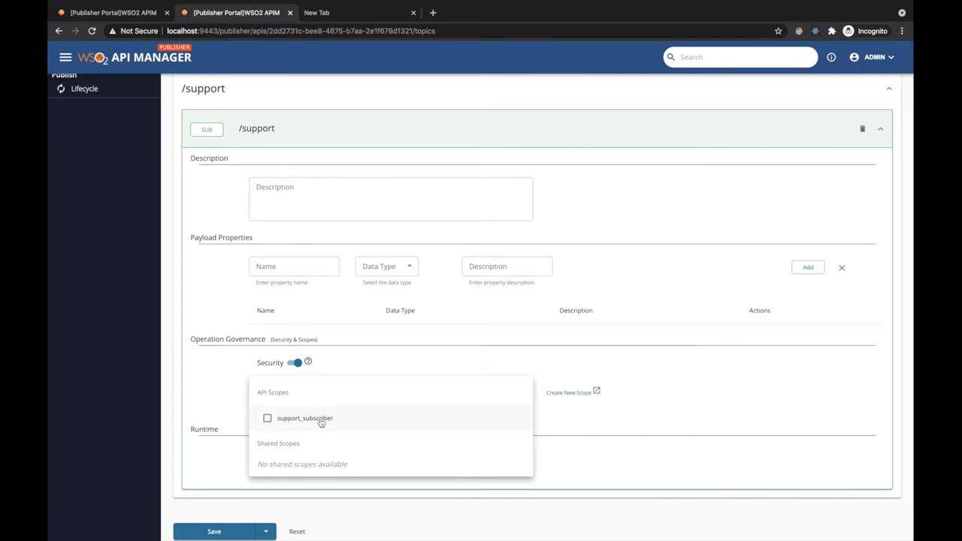
click(321, 422)
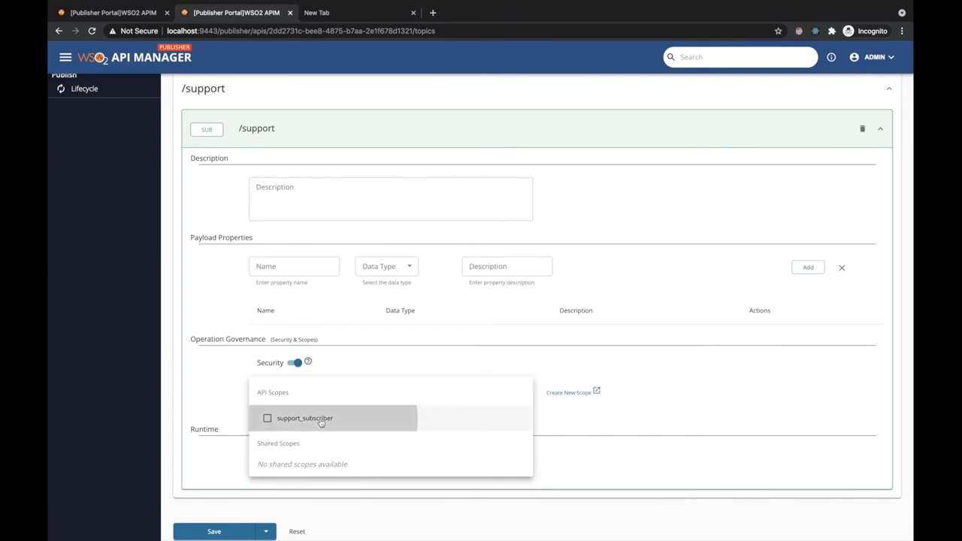
click(210, 389)
- Save and deploy the API as a new revision on the Default gateway, and open the API's overview
scroll(210, 388, down, 1)
click(266, 502)
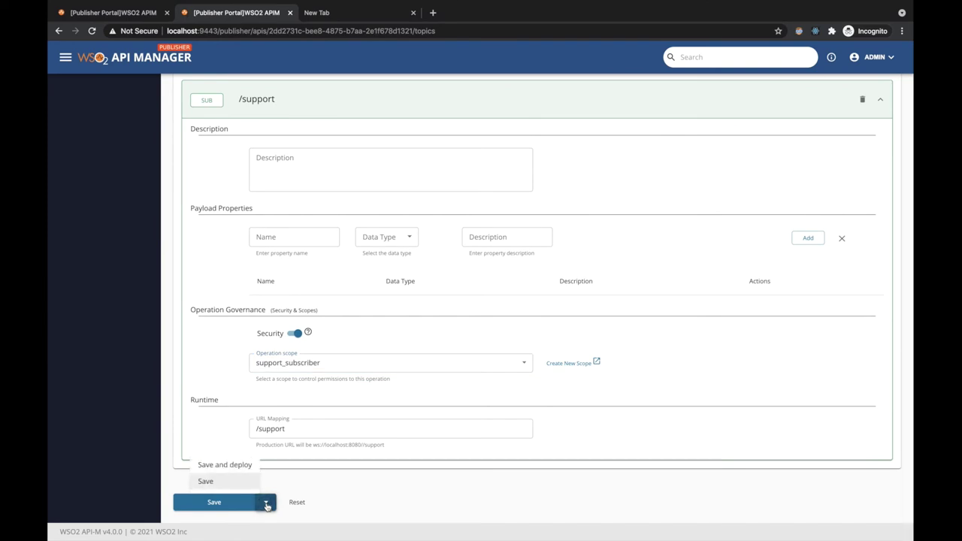
click(239, 467)
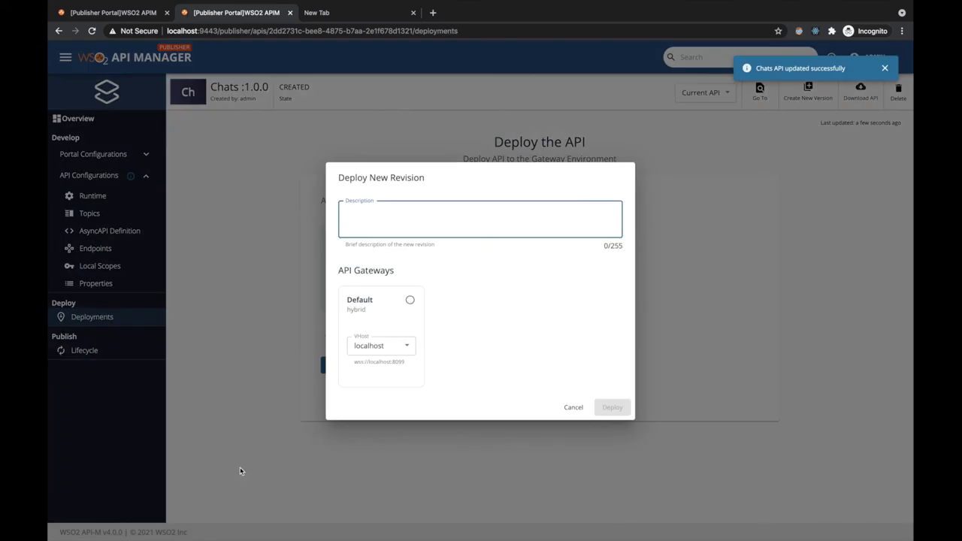
click(409, 300)
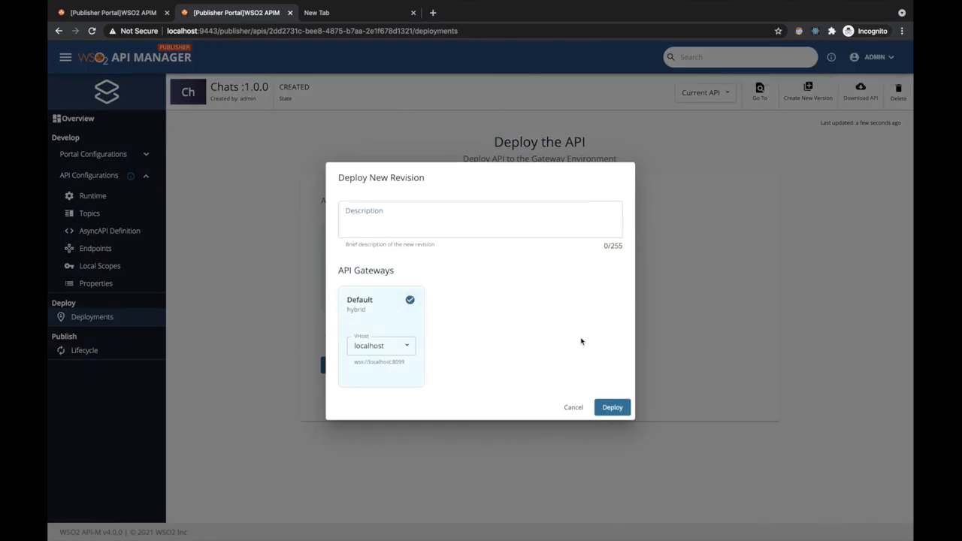
click(601, 408)
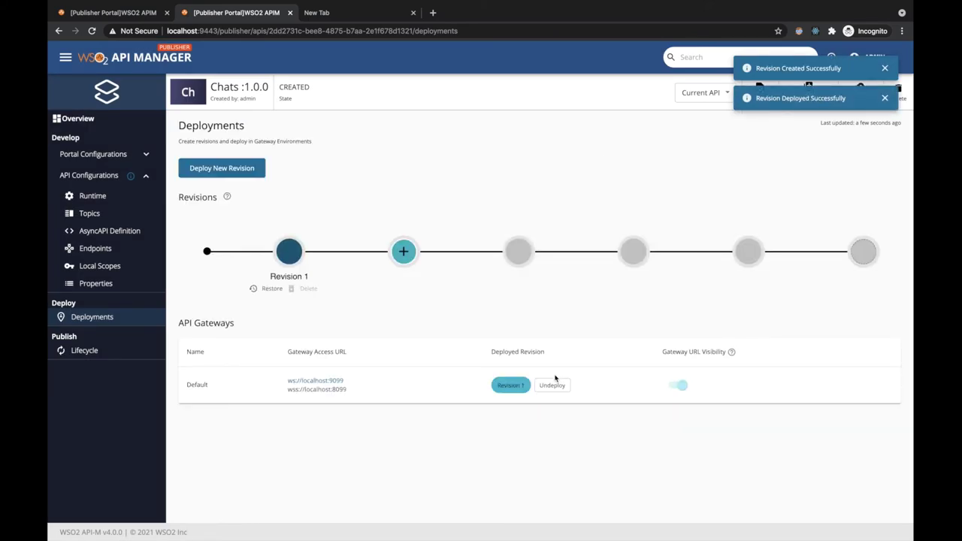
click(93, 126)
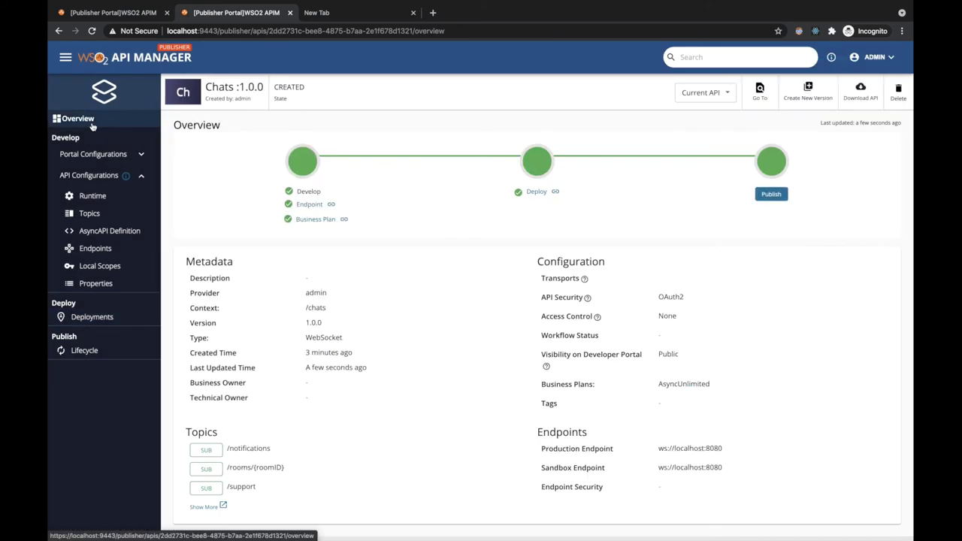
- Publish the Chats API and subscribe DefaultApplication to it in the Developer Portal with the AsyncUnlimited plan
click(768, 197)
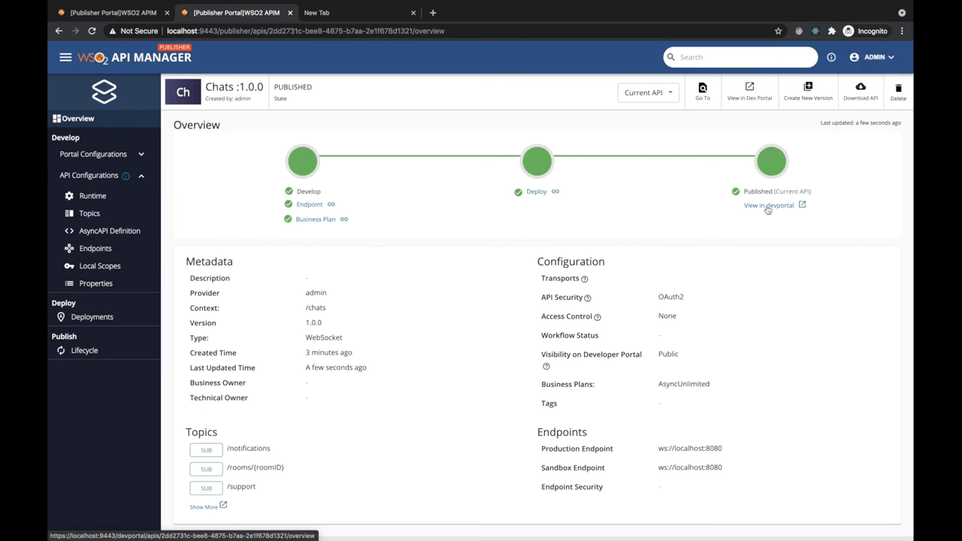
click(767, 206)
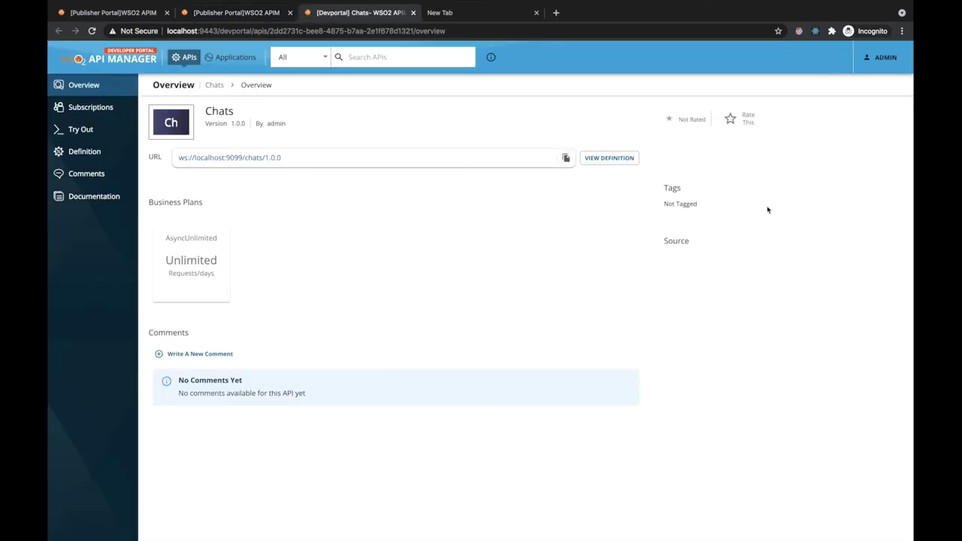
click(117, 110)
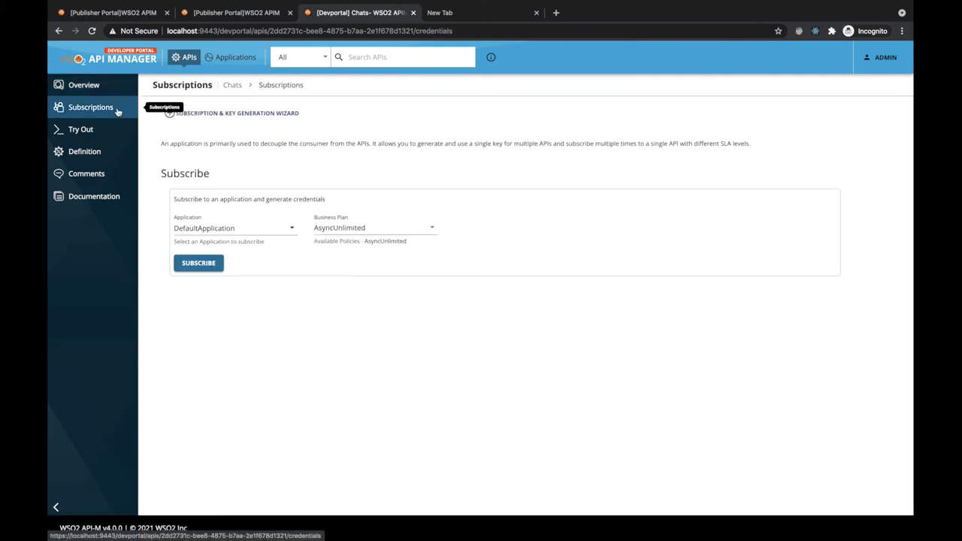
click(198, 262)
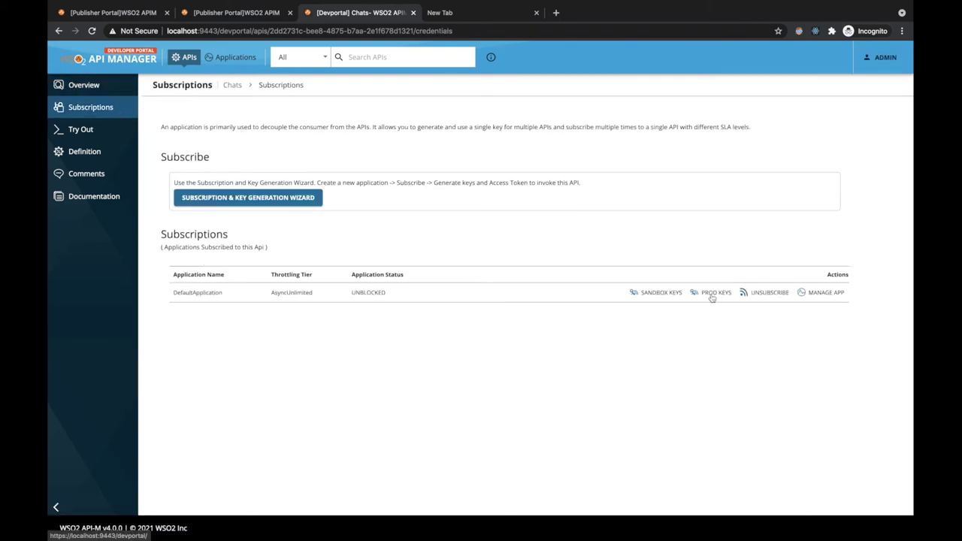
- Generate a production access token for DefaultApplication without selecting any scope, and copy it
click(711, 294)
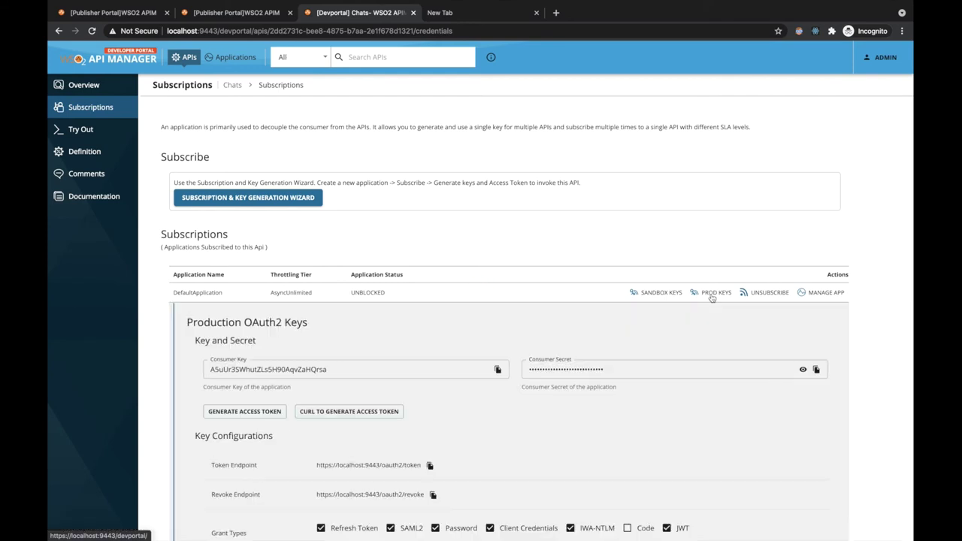
click(277, 417)
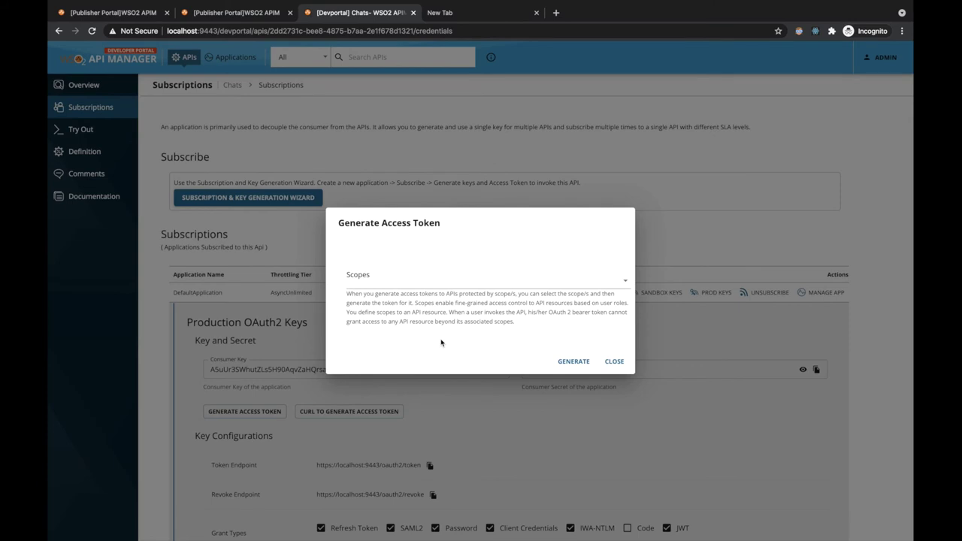
click(584, 364)
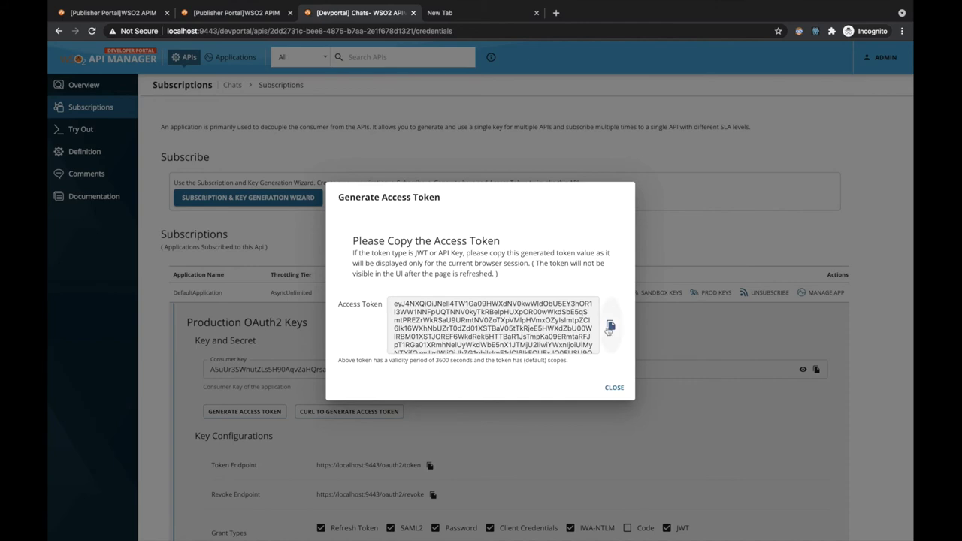
click(609, 326)
click(473, 13)
click(380, 29)
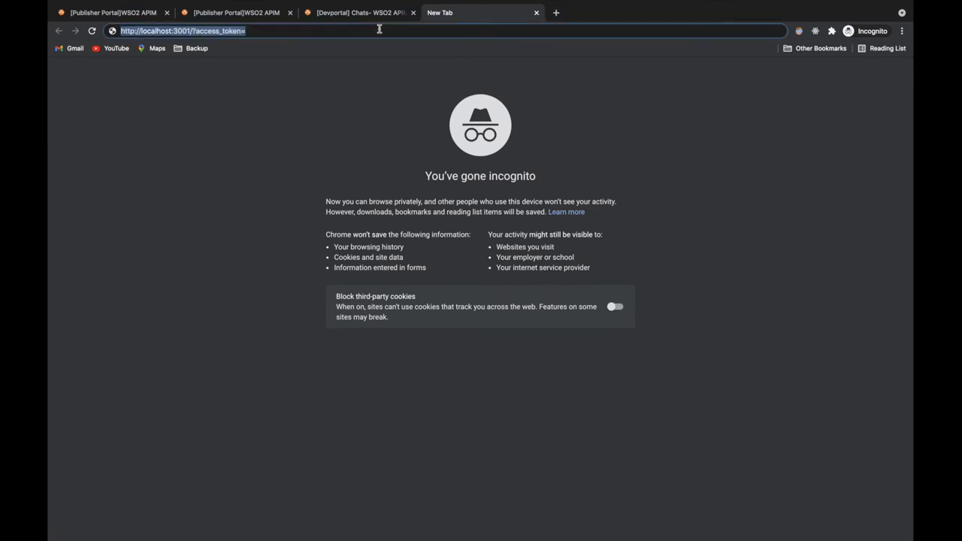
click(379, 29)
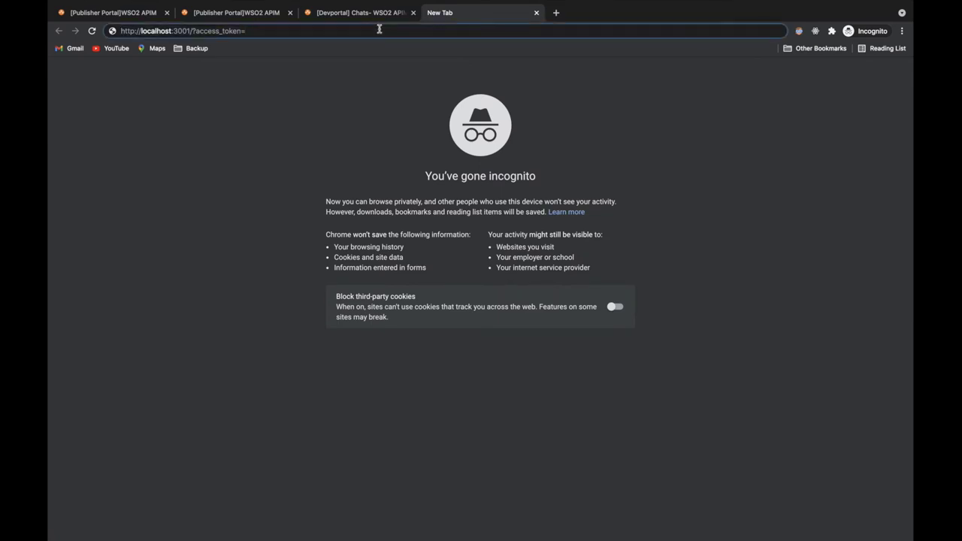
key(ctrl+v)
key(Return)
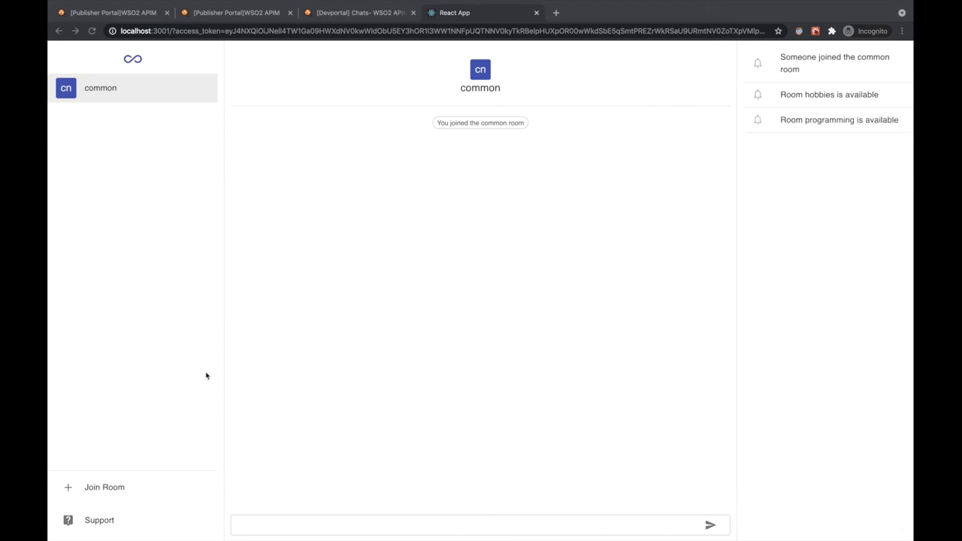
- Join the chat rooms programming, quotes and hobbies
click(126, 487)
text(prog)
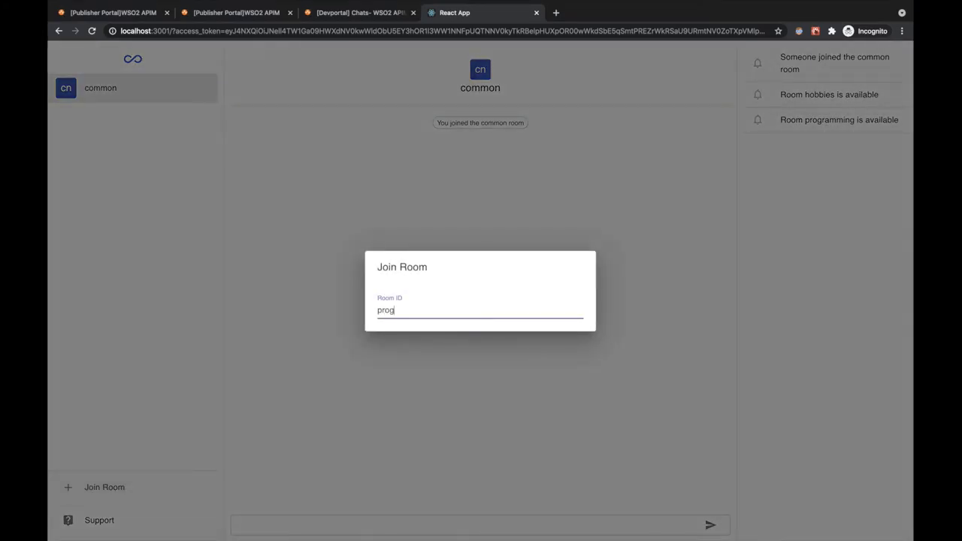
text(ramming)
key(Return)
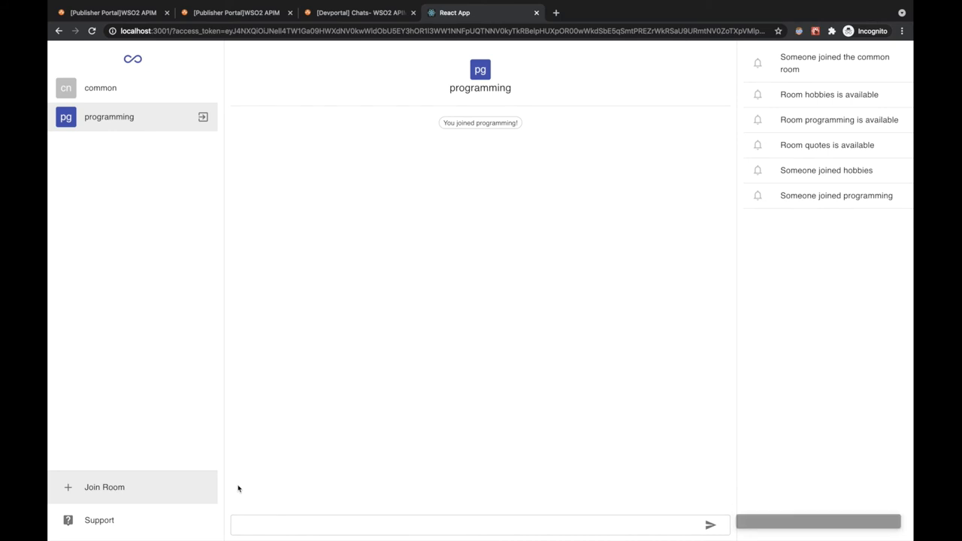
click(154, 496)
text(quotes)
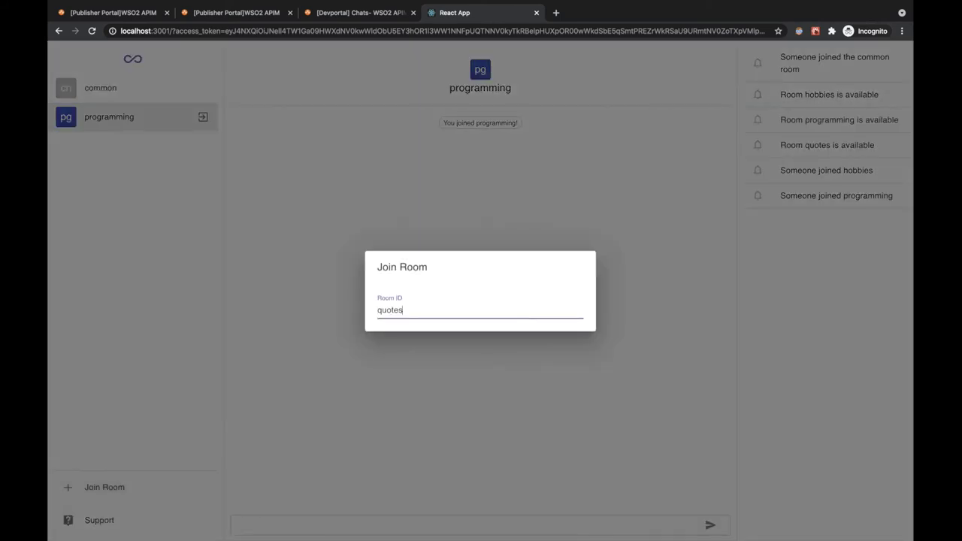
key(Return)
click(120, 484)
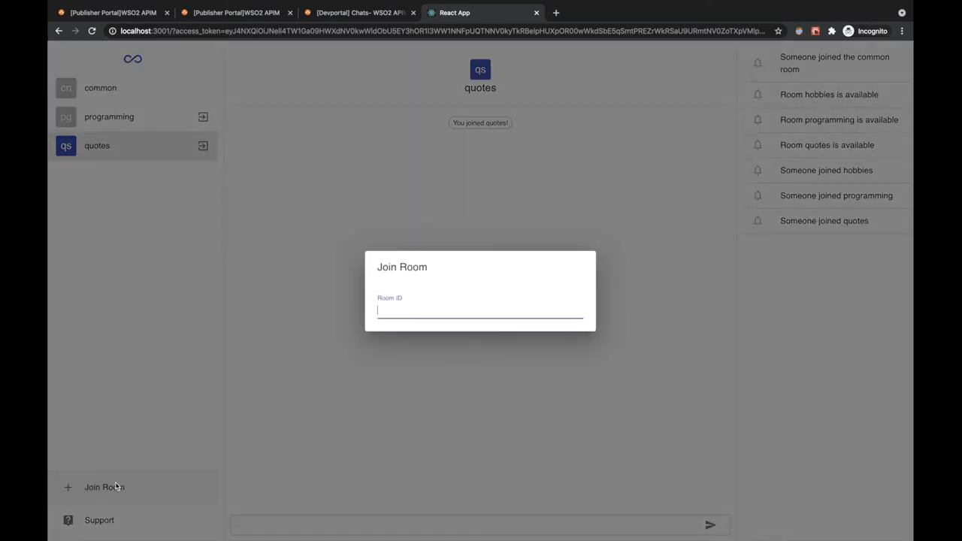
text(hobbies)
key(Return)
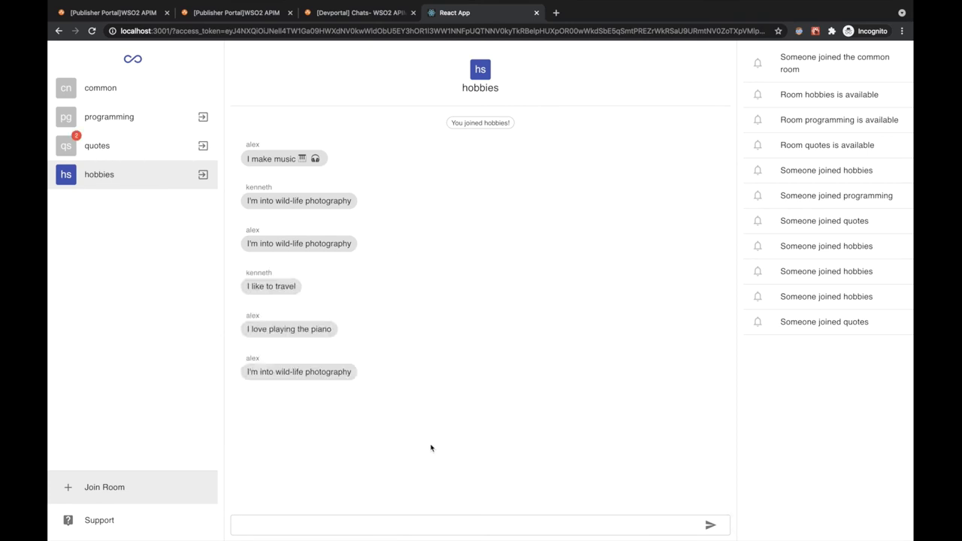
- Send the message "hello everyone" in the hobbies room
click(438, 523)
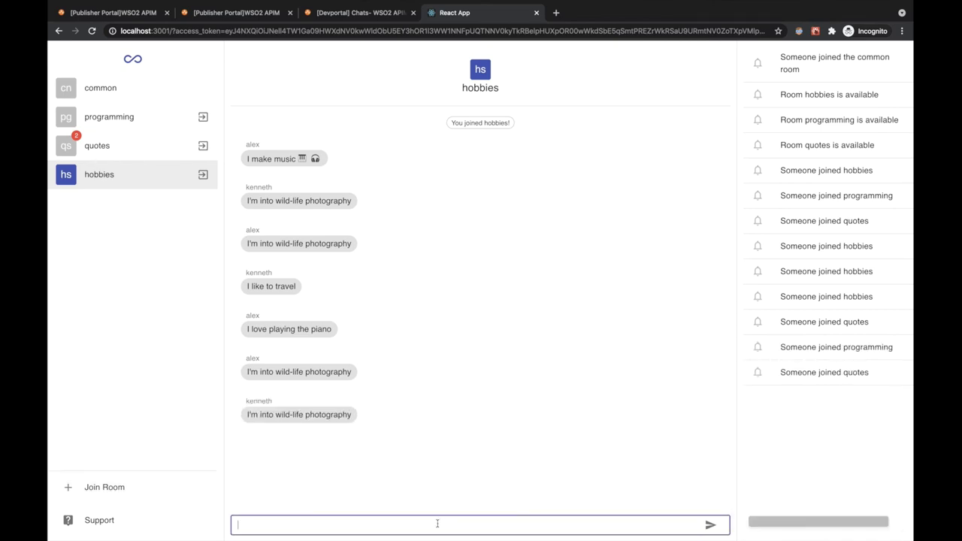
text(hello everyone)
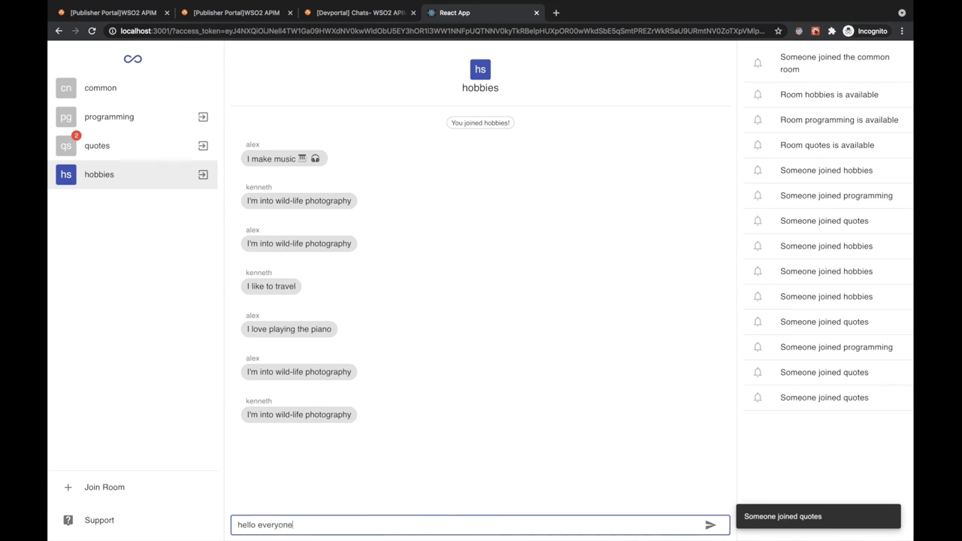
key(Return)
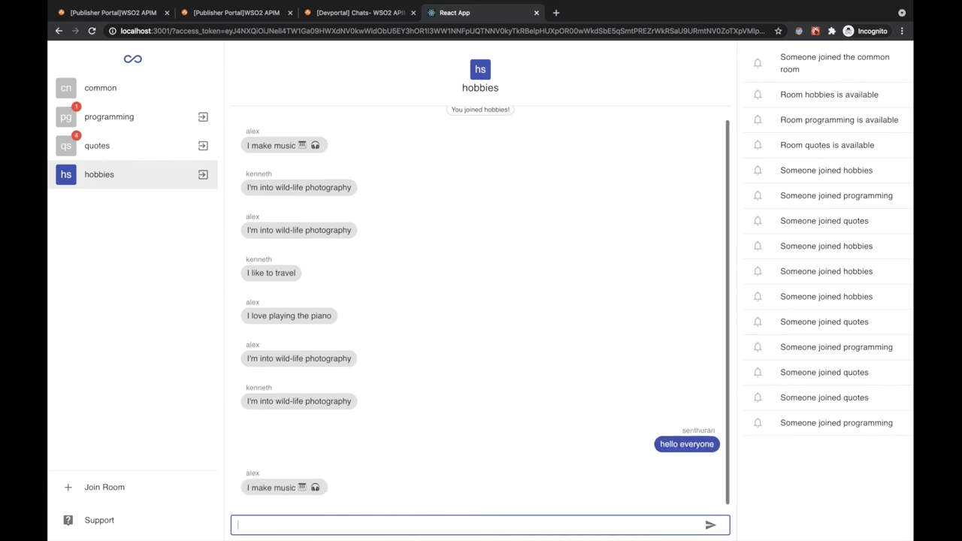
- Send the message "hi all!" in the programming room and try to open the Support chat
click(121, 121)
click(419, 522)
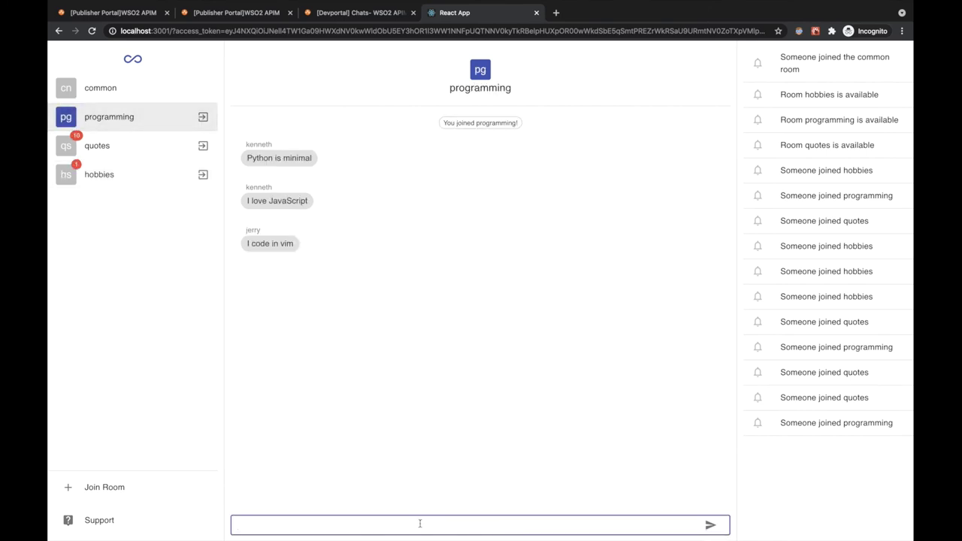
text(hi all!)
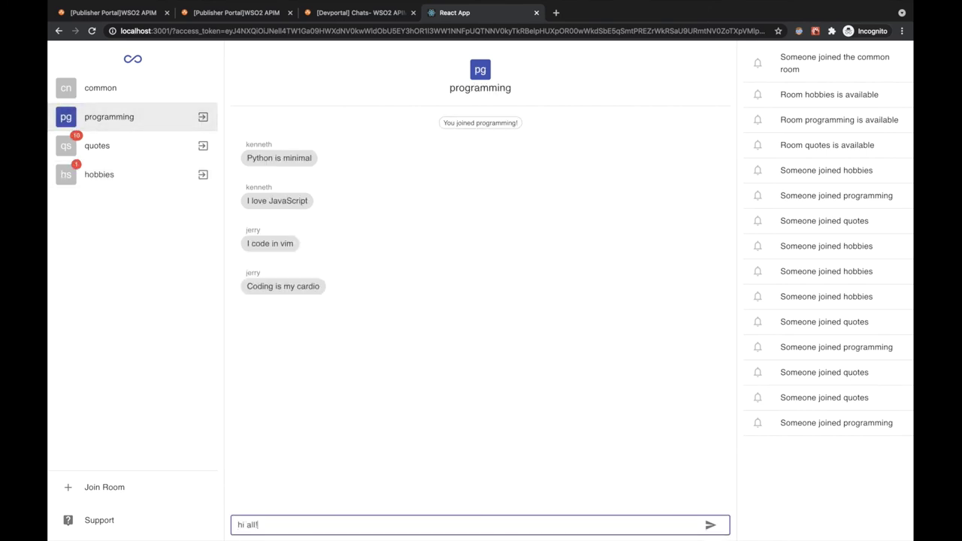
key(Return)
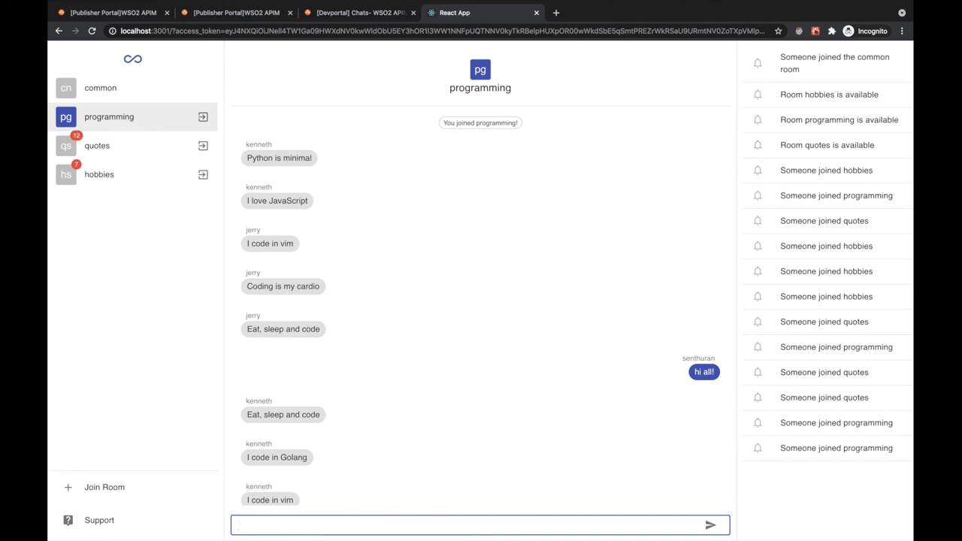
click(103, 522)
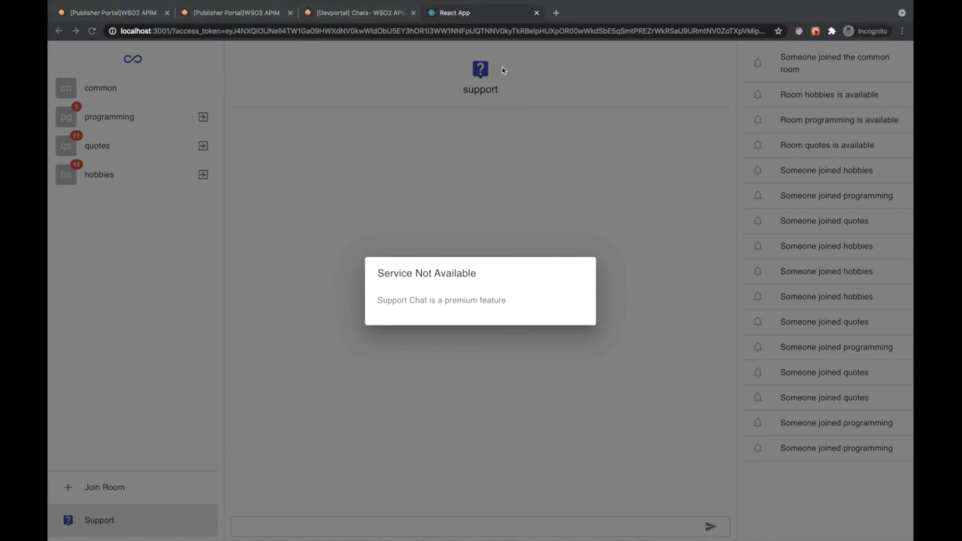
- Back in the Developer Portal, generate a new production access token with the support_subscriber scope and copy it
click(370, 15)
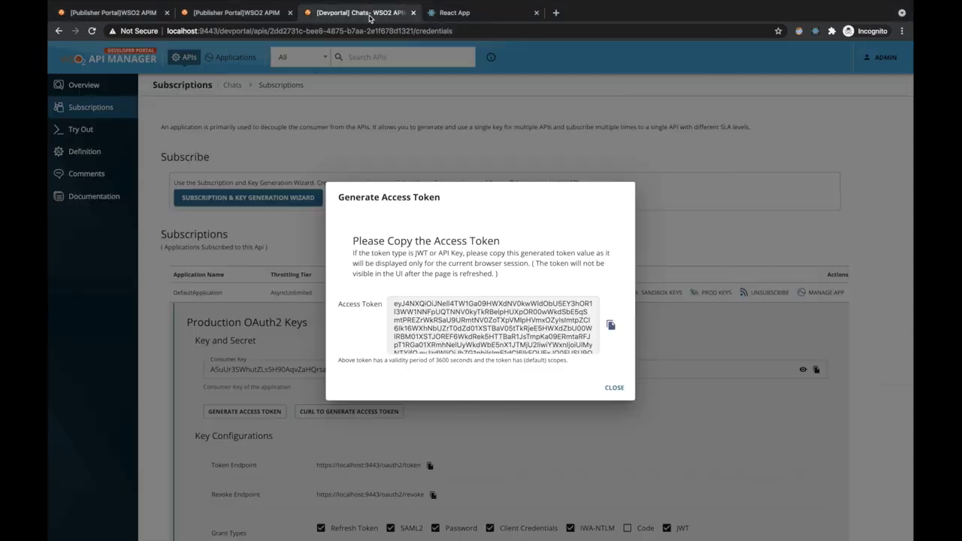
click(245, 246)
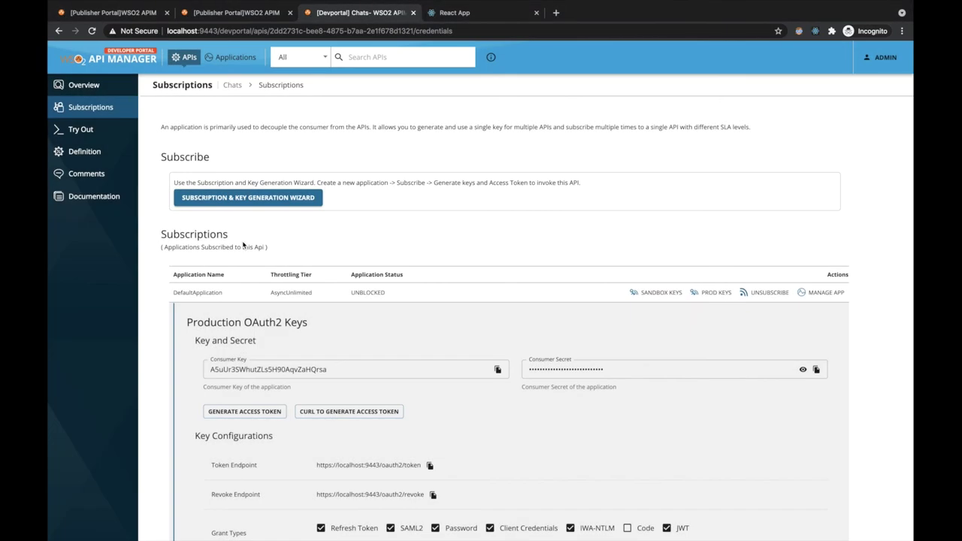
click(236, 413)
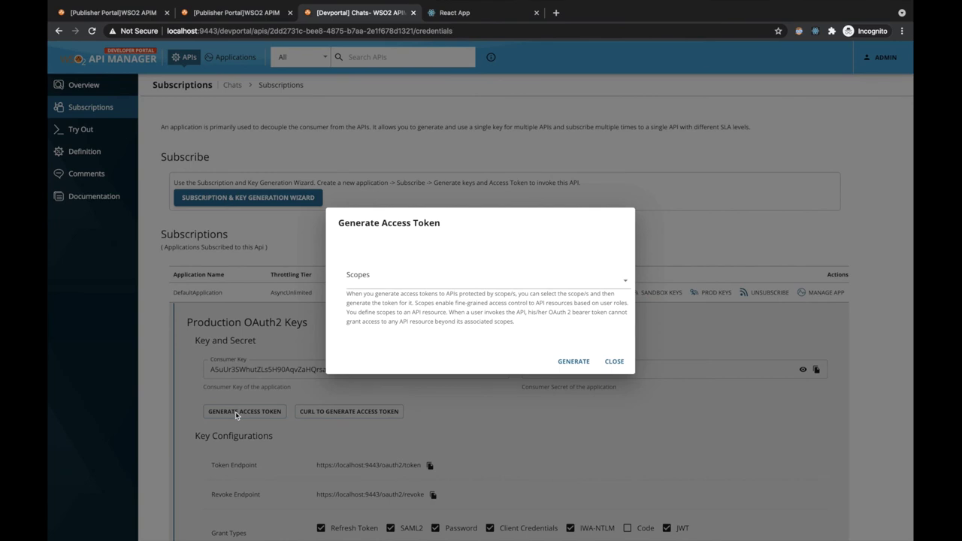
click(453, 287)
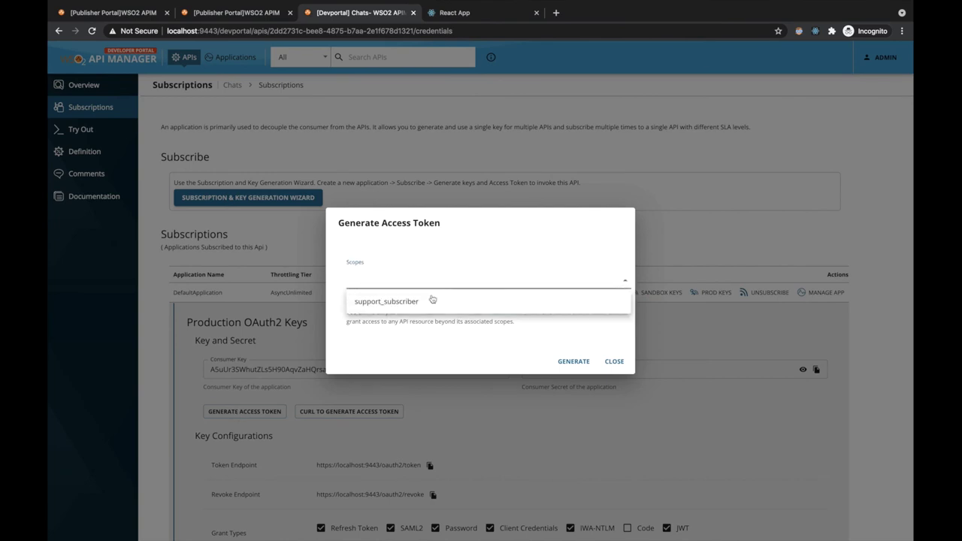
click(431, 301)
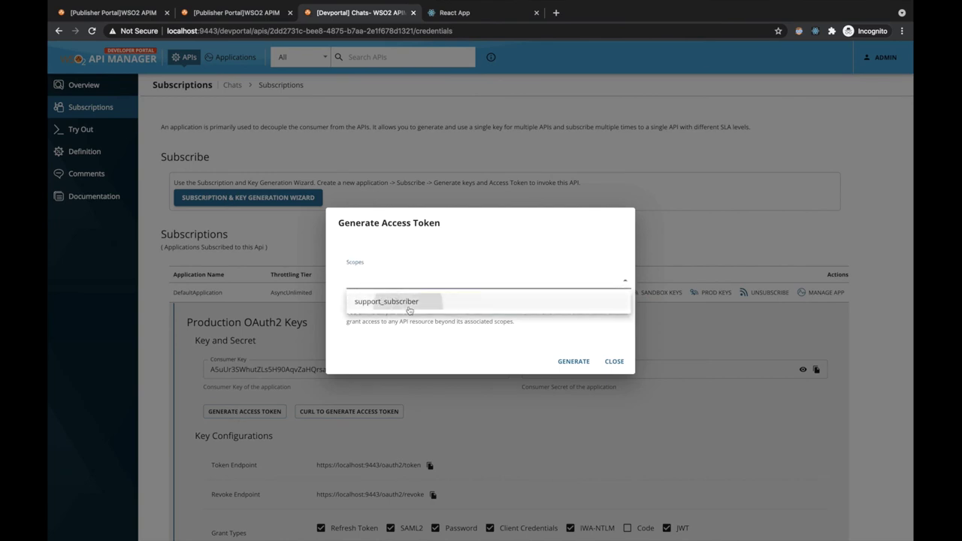
click(485, 244)
click(573, 367)
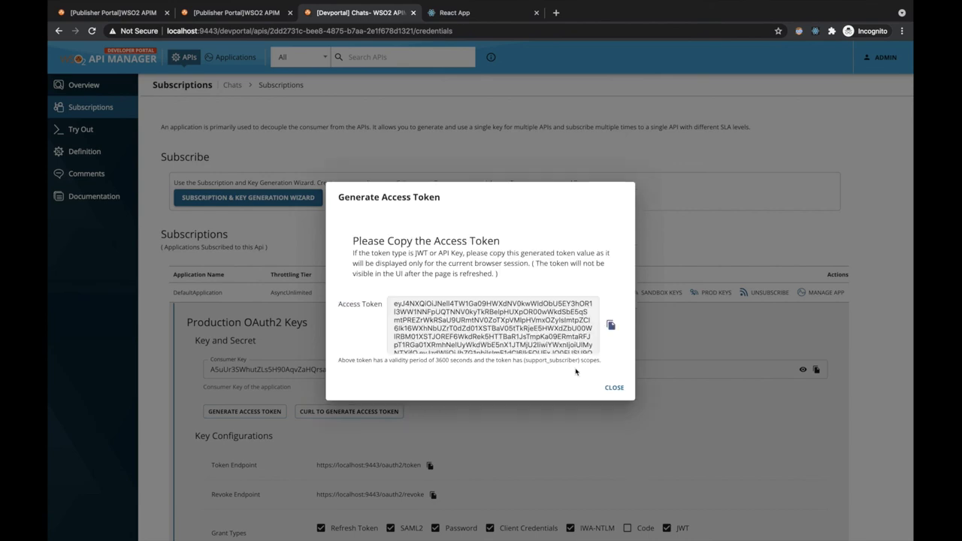
click(607, 334)
- Replace the access_token value in the chat app's URL with the newly copied token and reload the app
click(512, 22)
click(225, 30)
click(218, 30)
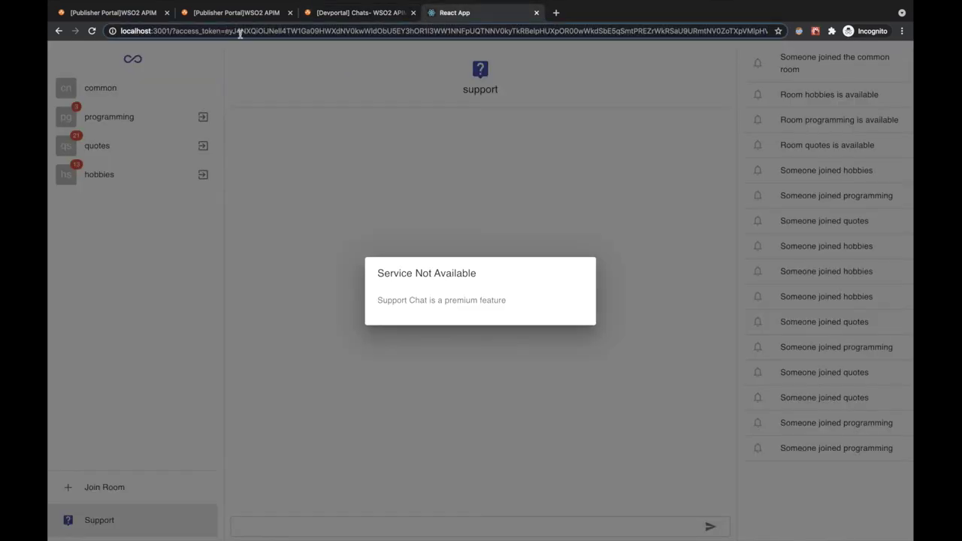
key(shift+End)
key(ctrl+v)
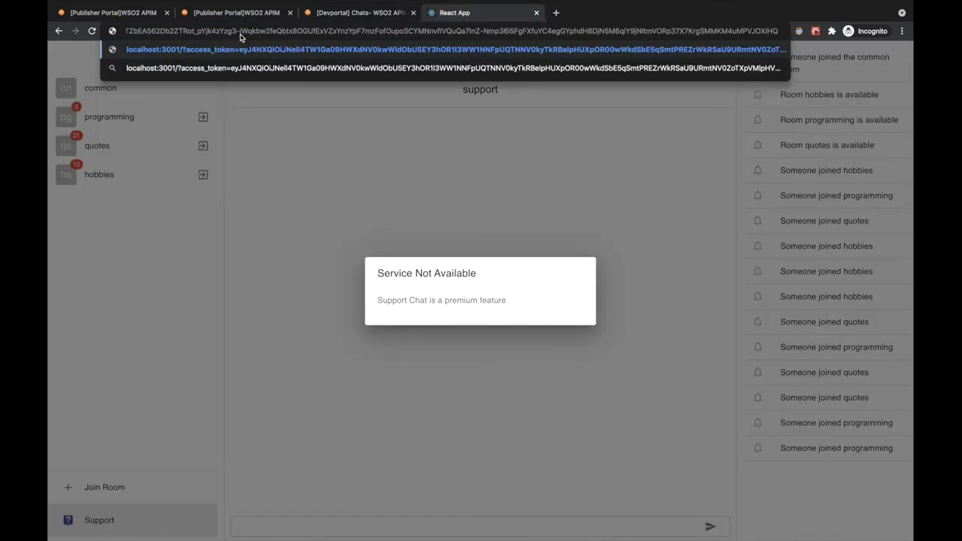
key(Return)
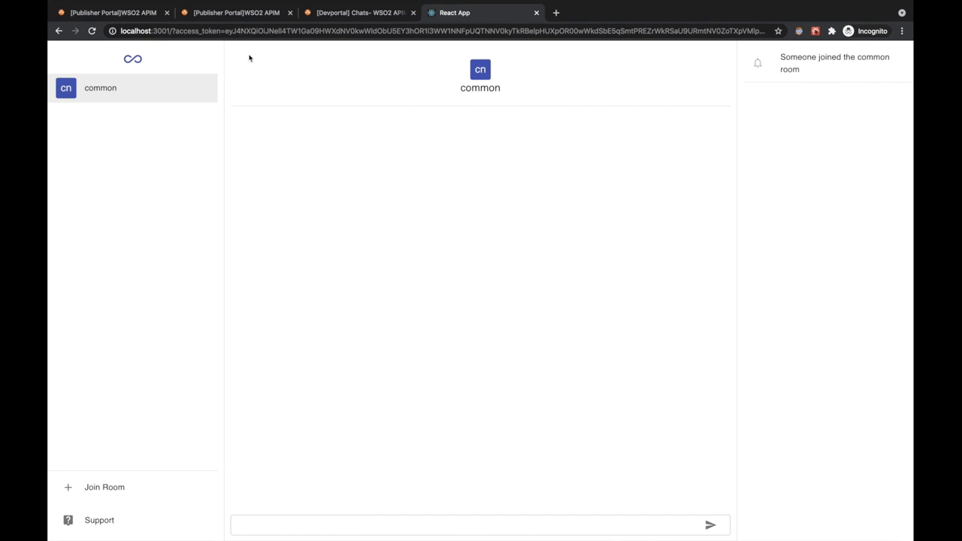
- Open the Support chat and send the message "hi"
click(101, 521)
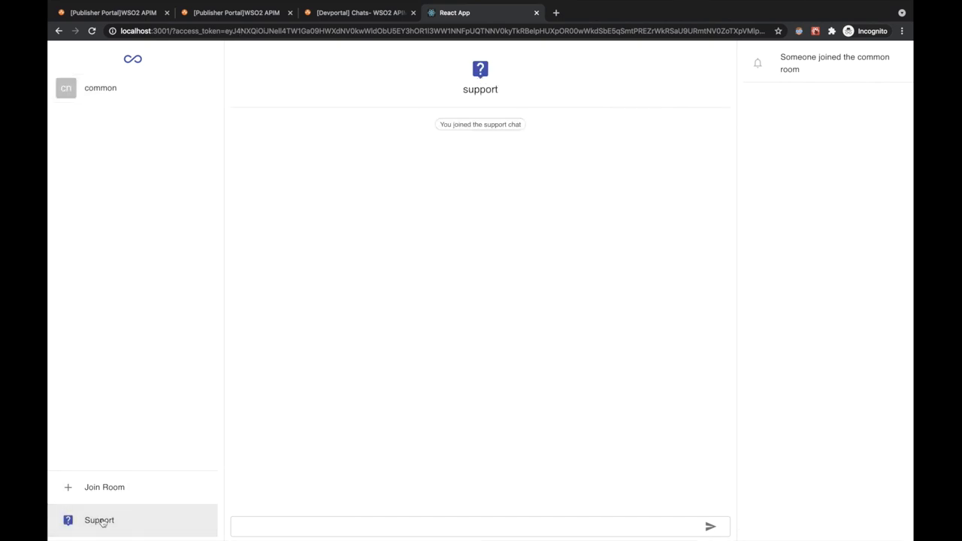
click(457, 526)
text(hi)
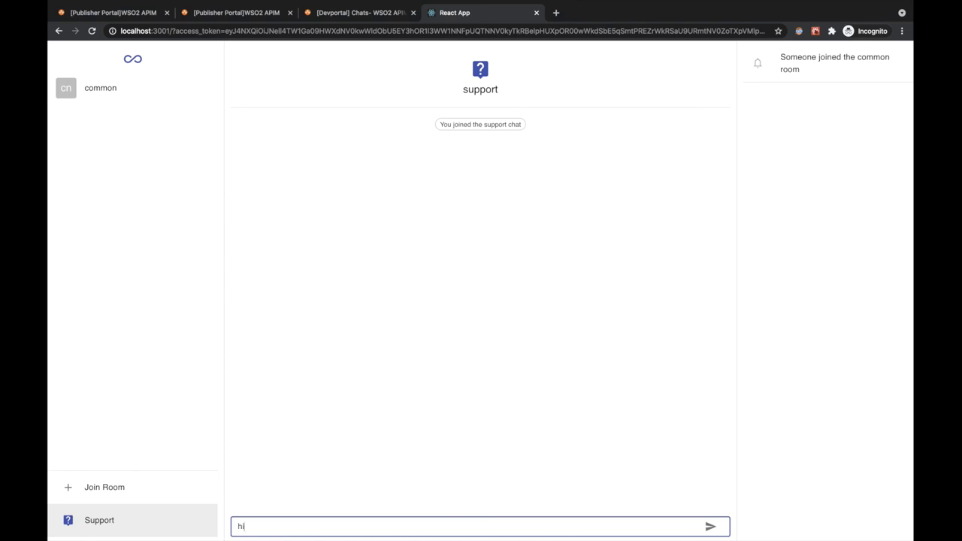
key(Return)
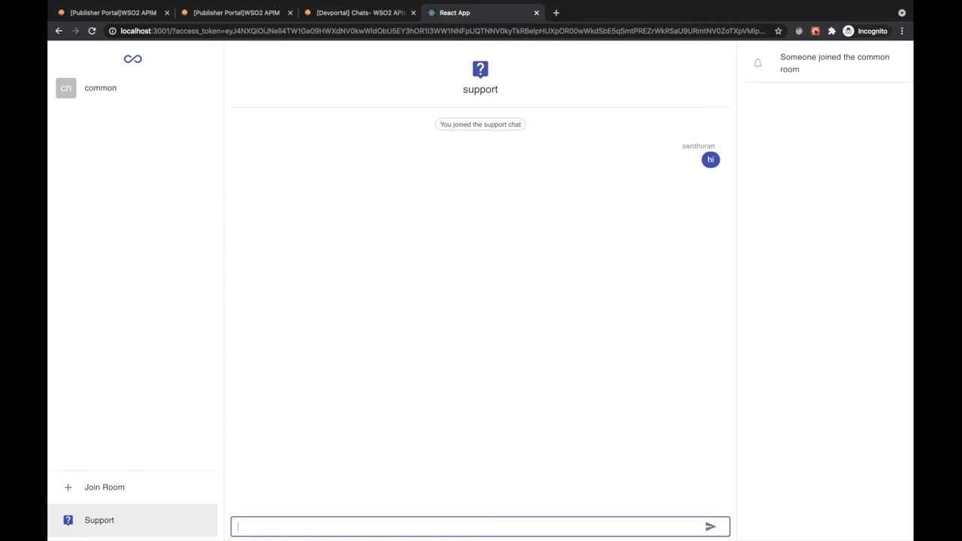